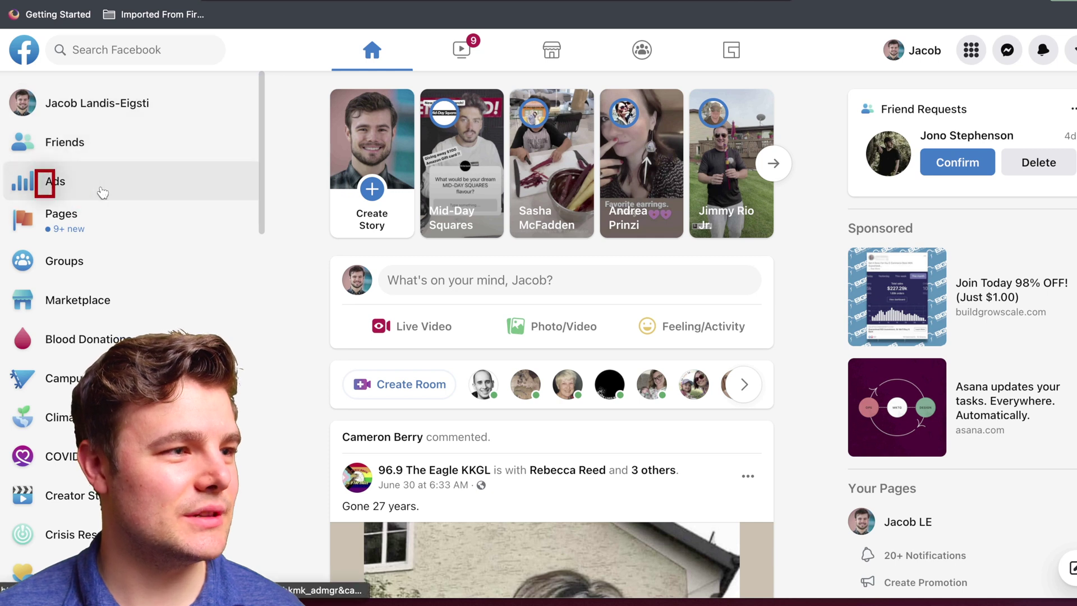
Step: Go from Ads Manager through All Tools to the chosen business's Business Settings
click(102, 190)
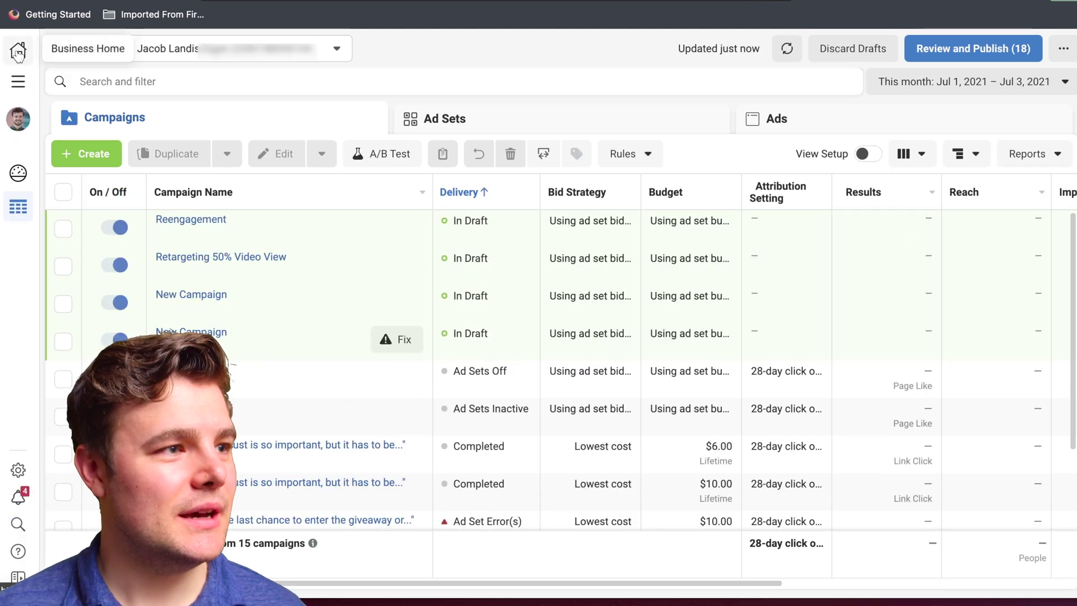
click(18, 82)
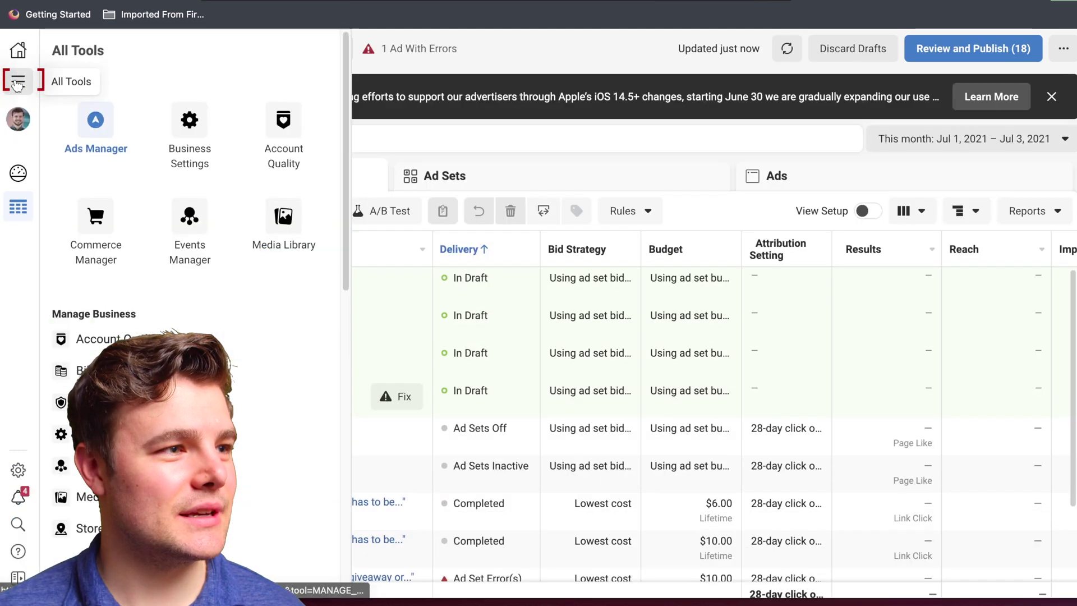
click(197, 136)
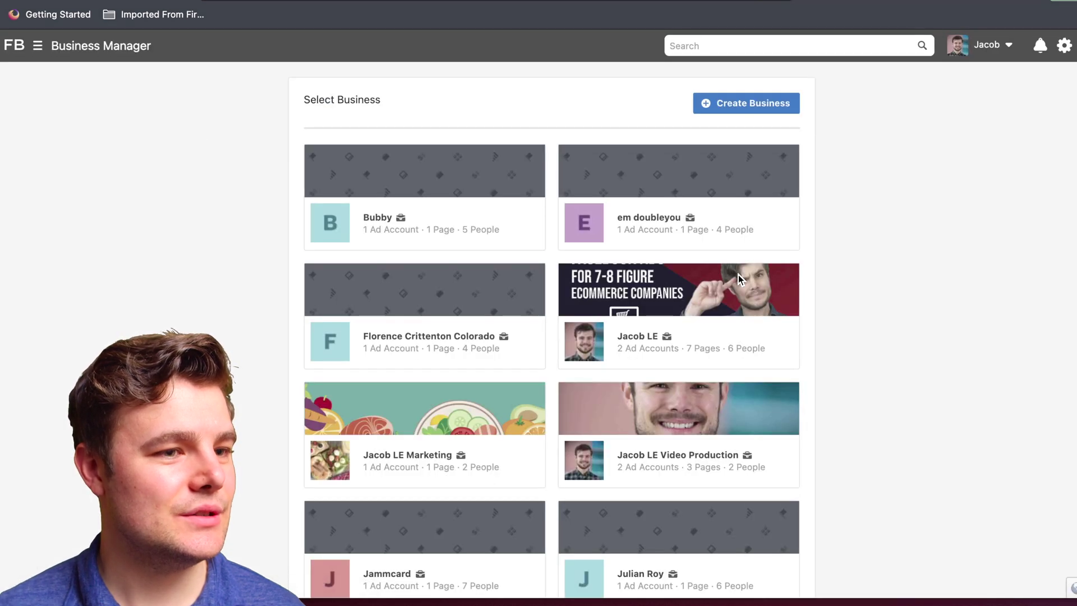
click(684, 300)
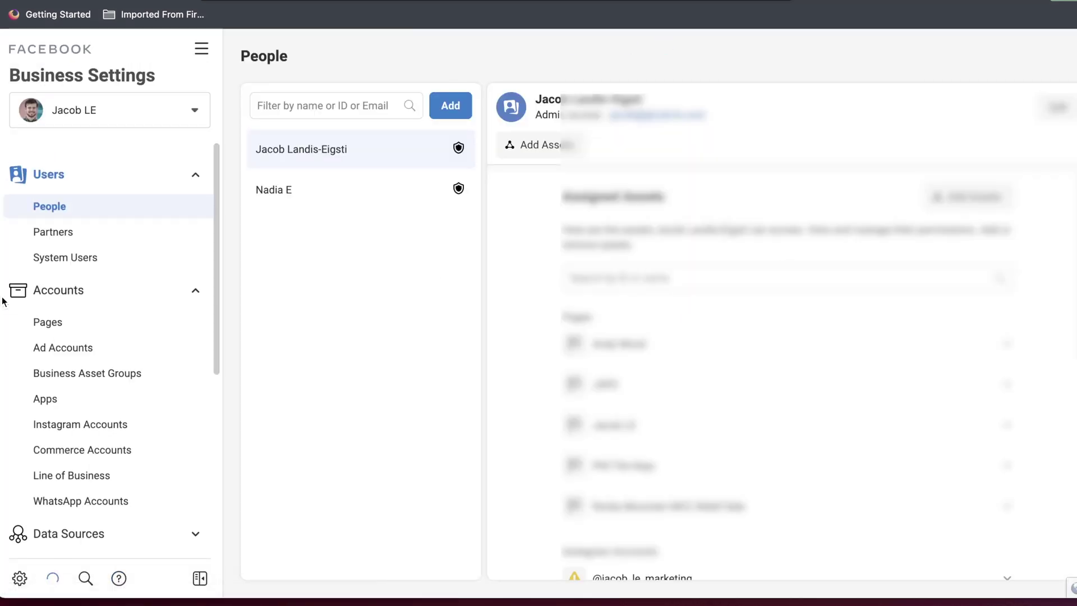
scroll(90, 300, down, 5)
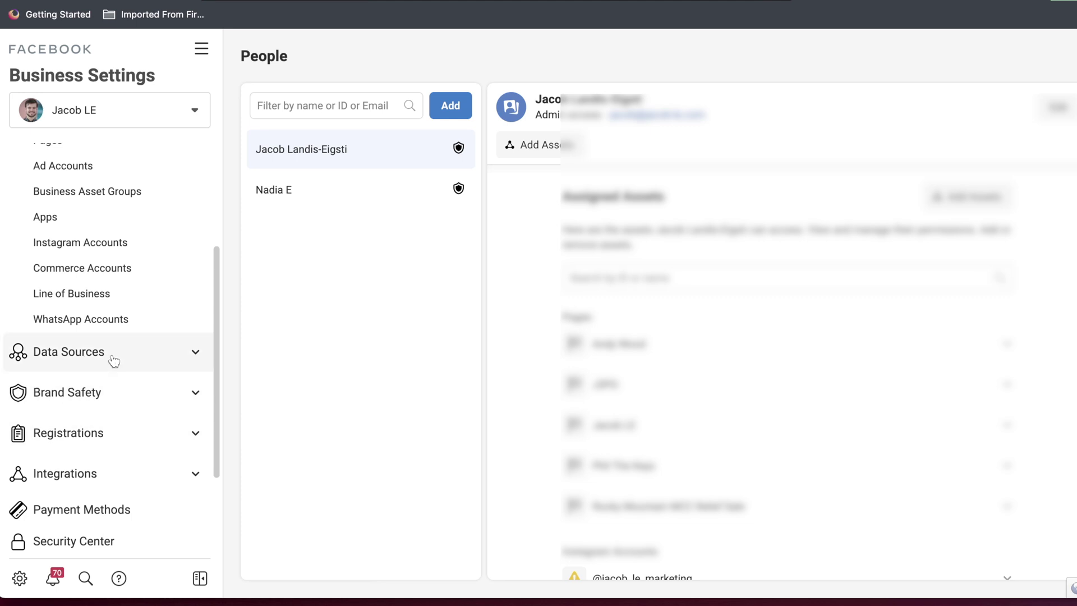
Step: Open the video production pixel in Events Manager and view its Conversions API settings
click(58, 413)
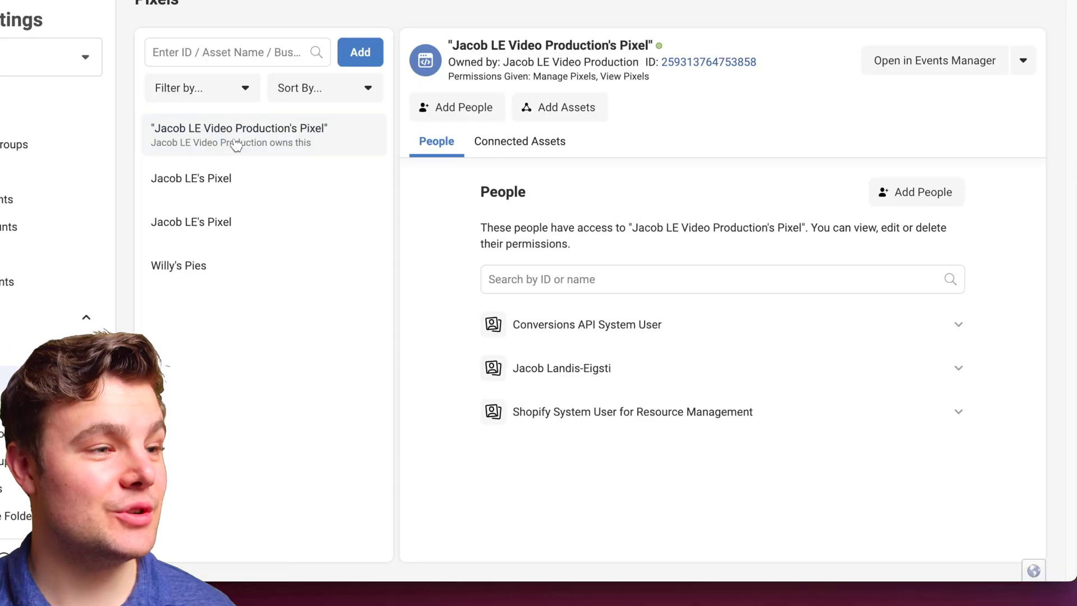
click(950, 63)
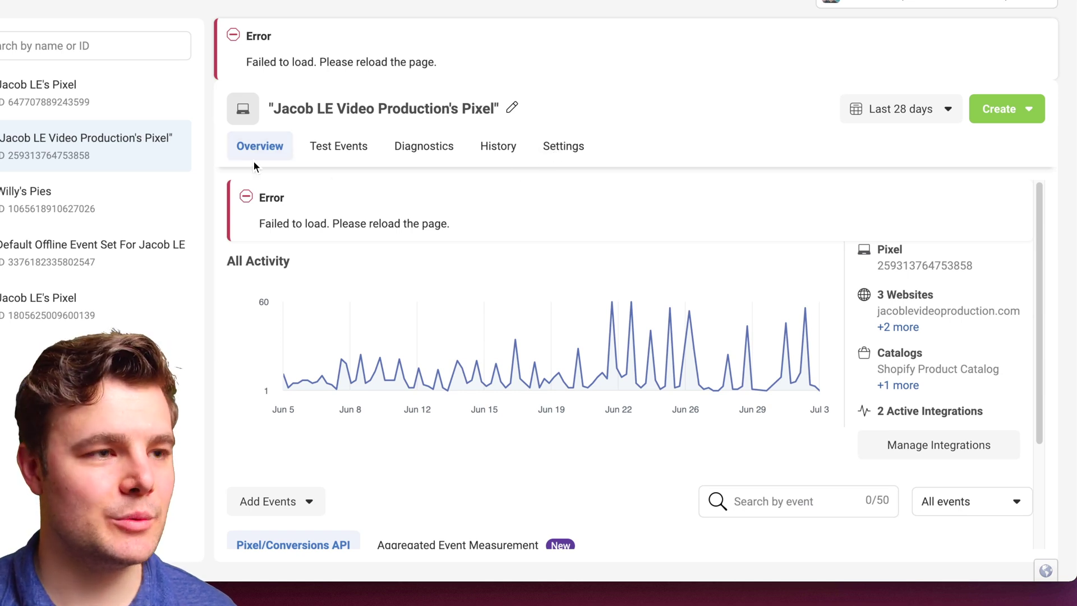
click(542, 148)
scroll(662, 286, down, 5)
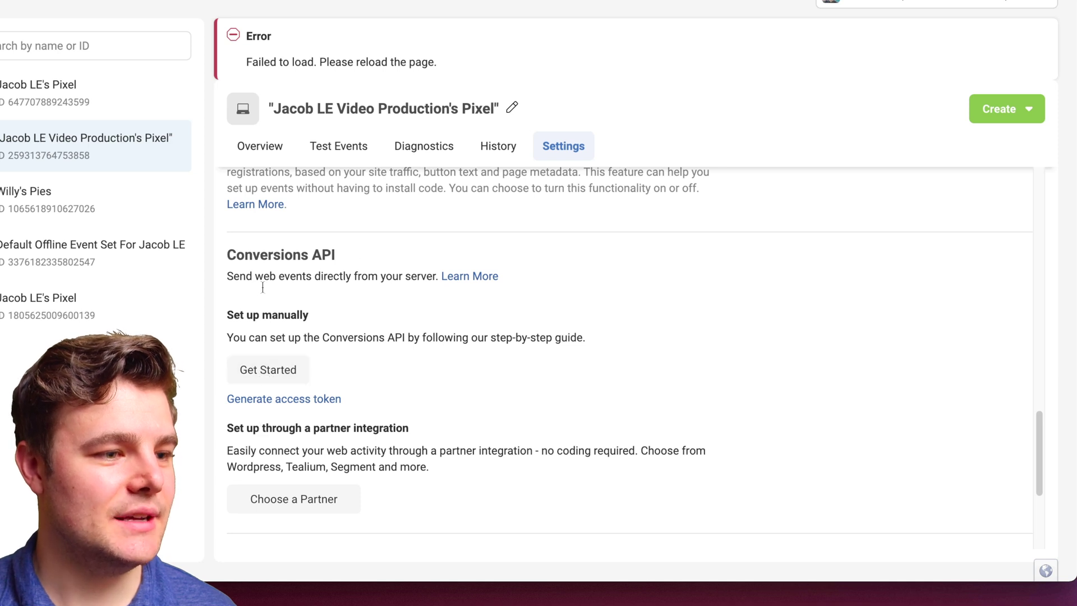
Step: Choose WordPress as the Conversions API partner and advance past the Install Plugin instructions
click(303, 508)
mouse_move(306, 112)
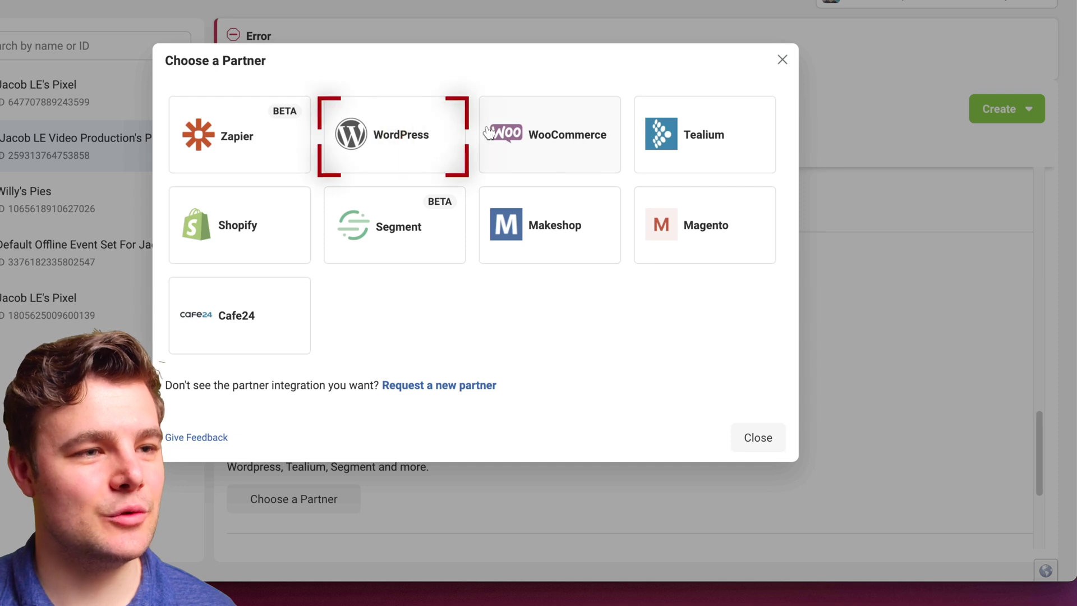
click(368, 158)
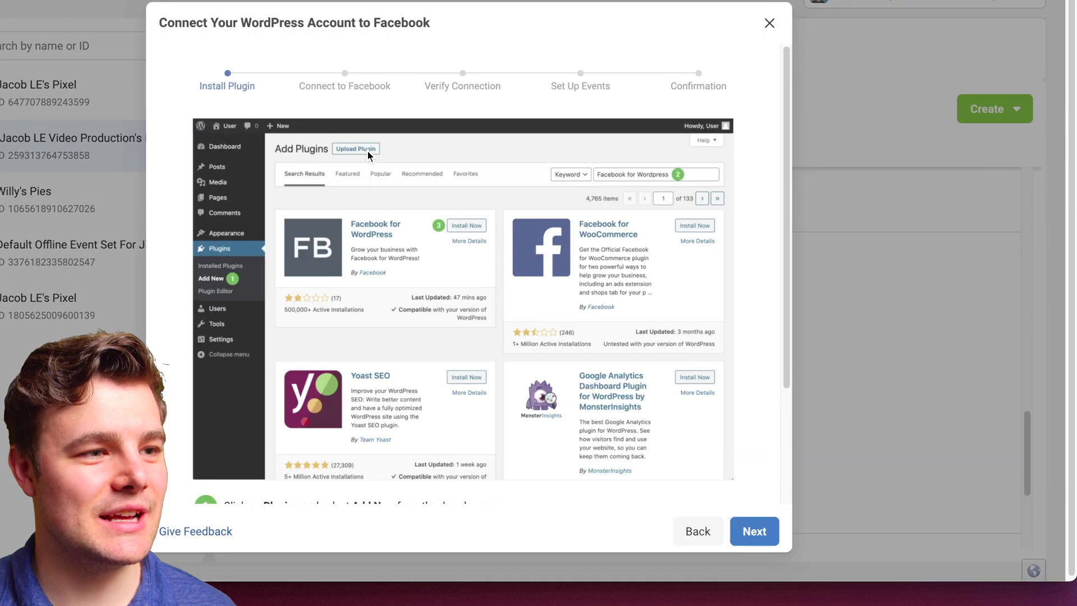
scroll(443, 298, down, 1)
scroll(442, 297, down, 3)
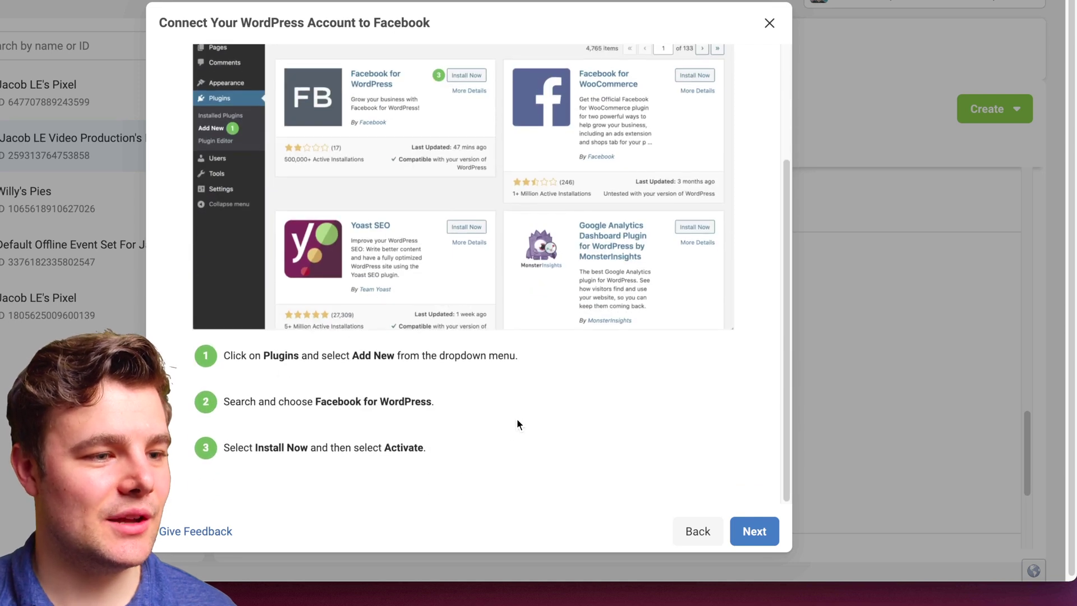
click(744, 532)
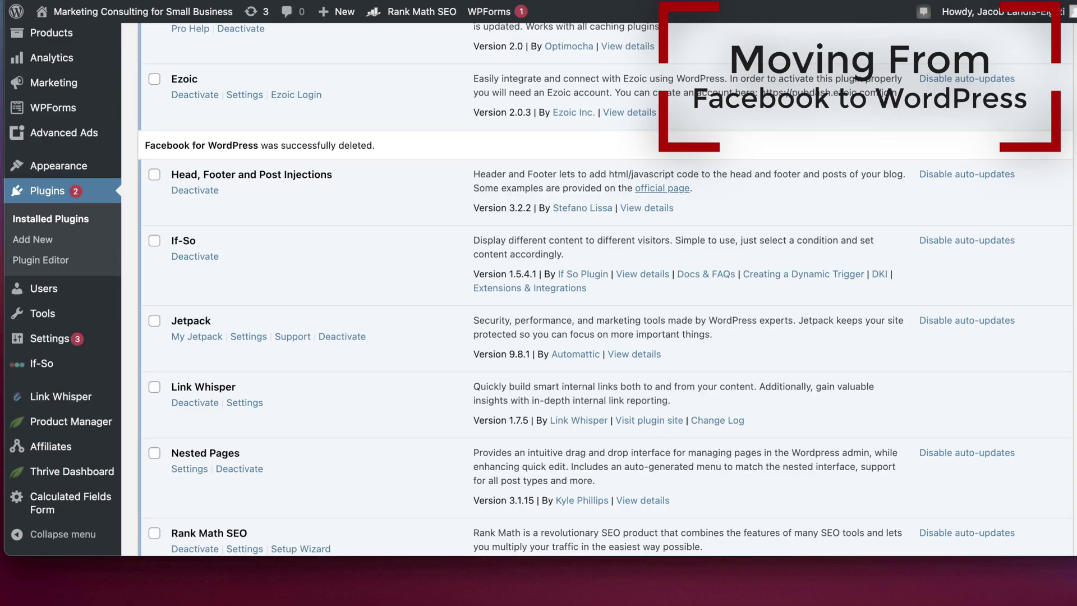
Step: Search the plugin directory for Facebook for WordPress and install it
scroll(281, 227, up, 8)
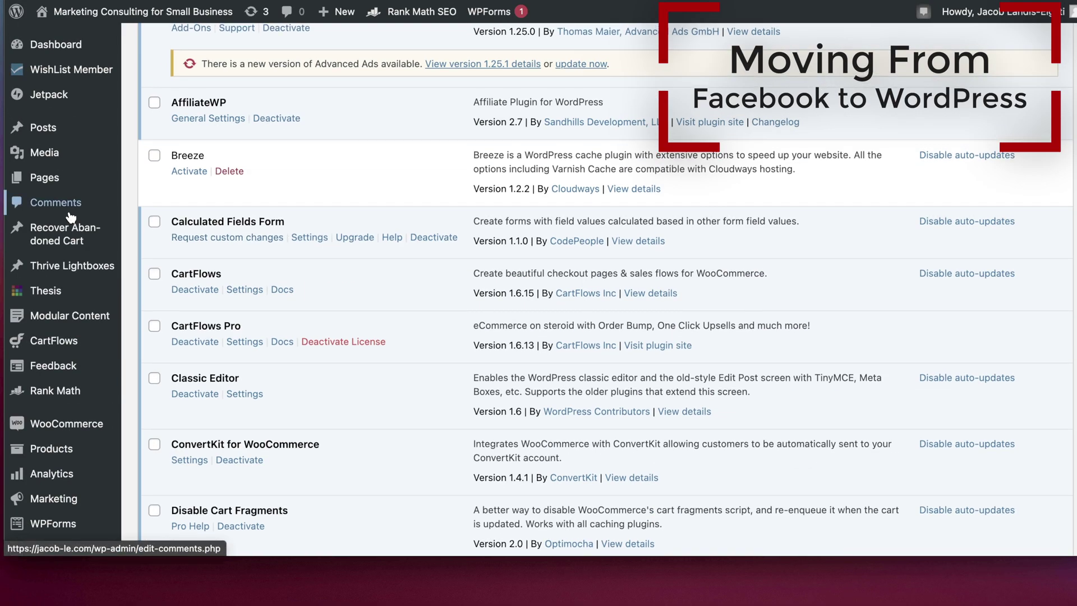
scroll(56, 219, down, 4)
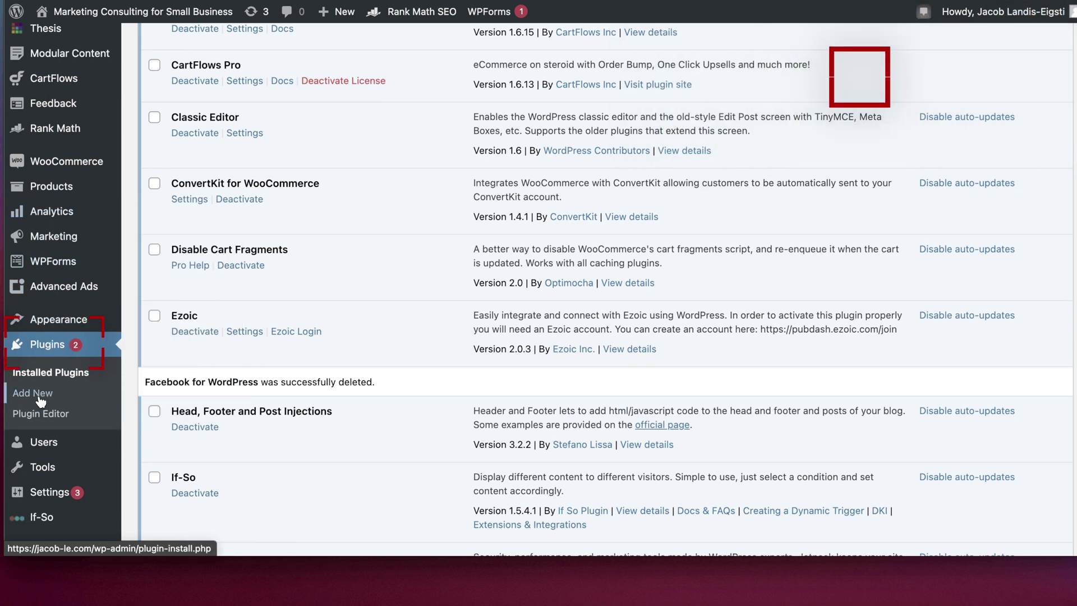
click(26, 398)
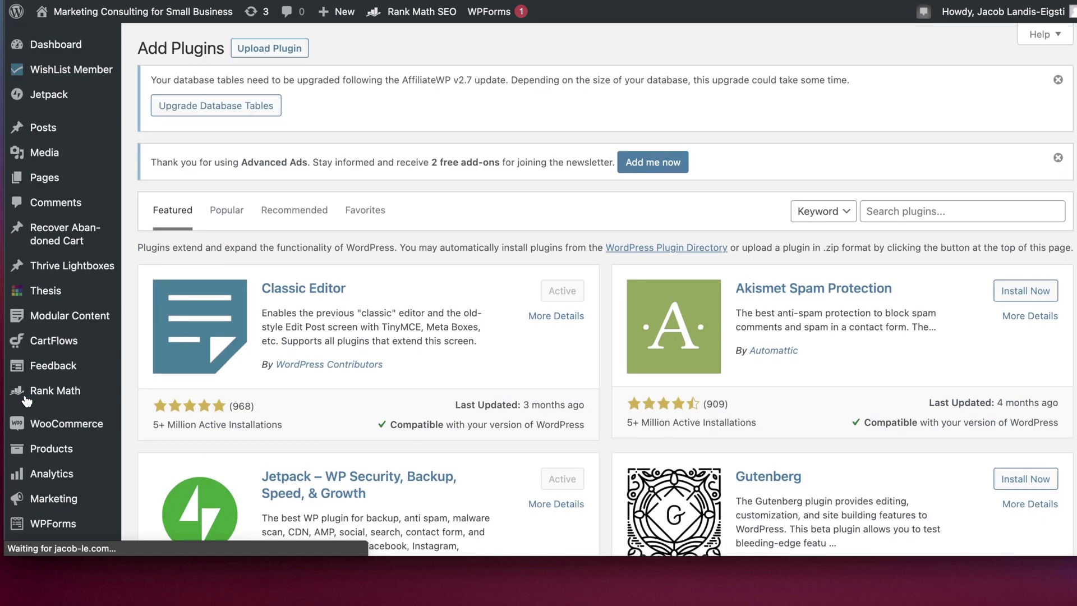
click(915, 291)
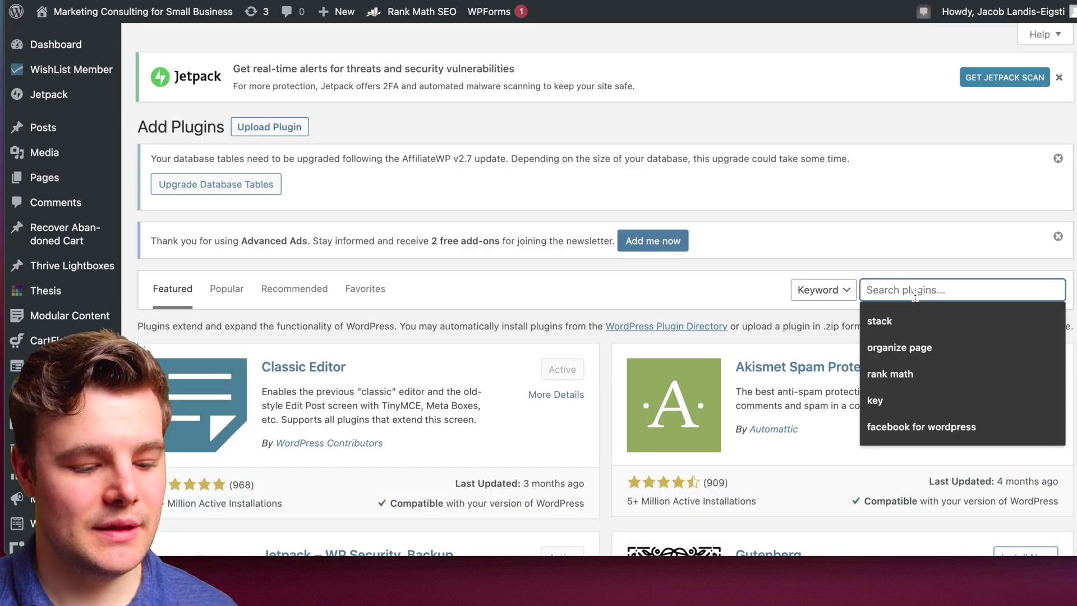
text(facebook for wordpress)
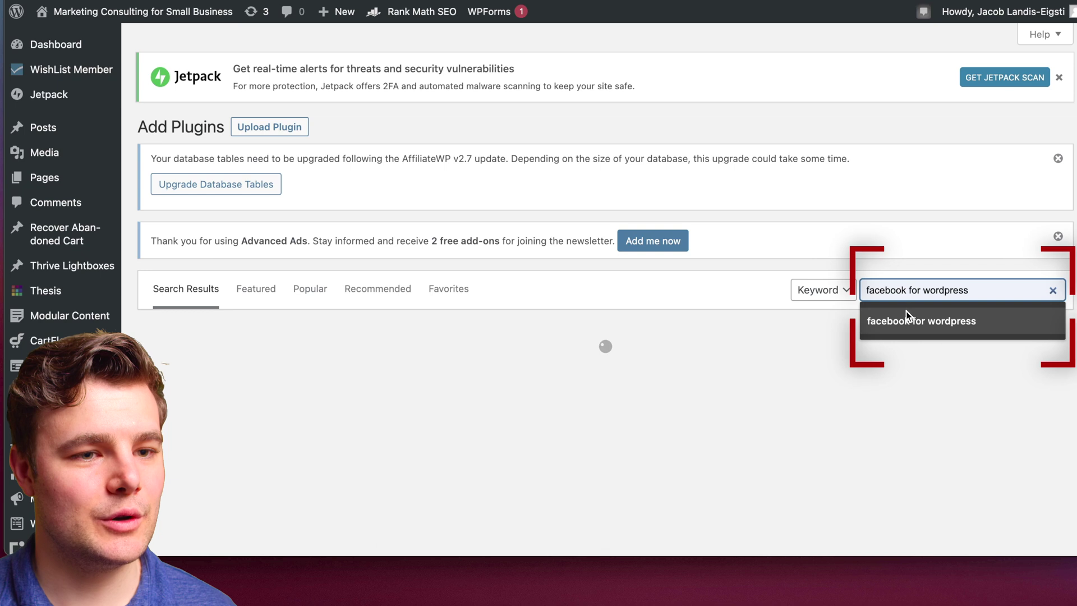
click(907, 311)
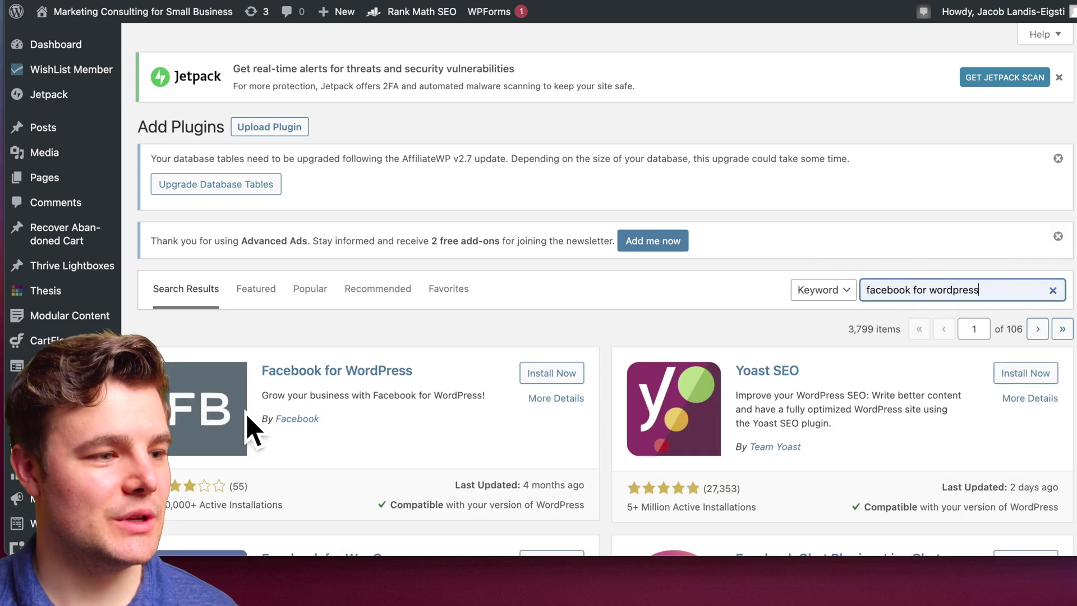
click(546, 373)
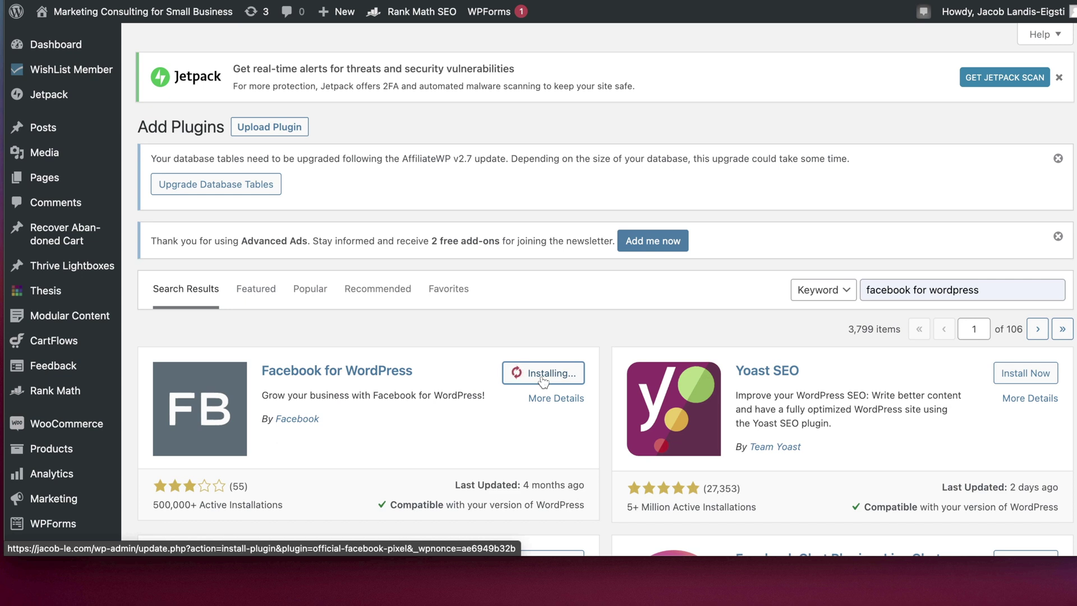
Step: Activate Facebook for WordPress and open its plugin settings page
click(559, 374)
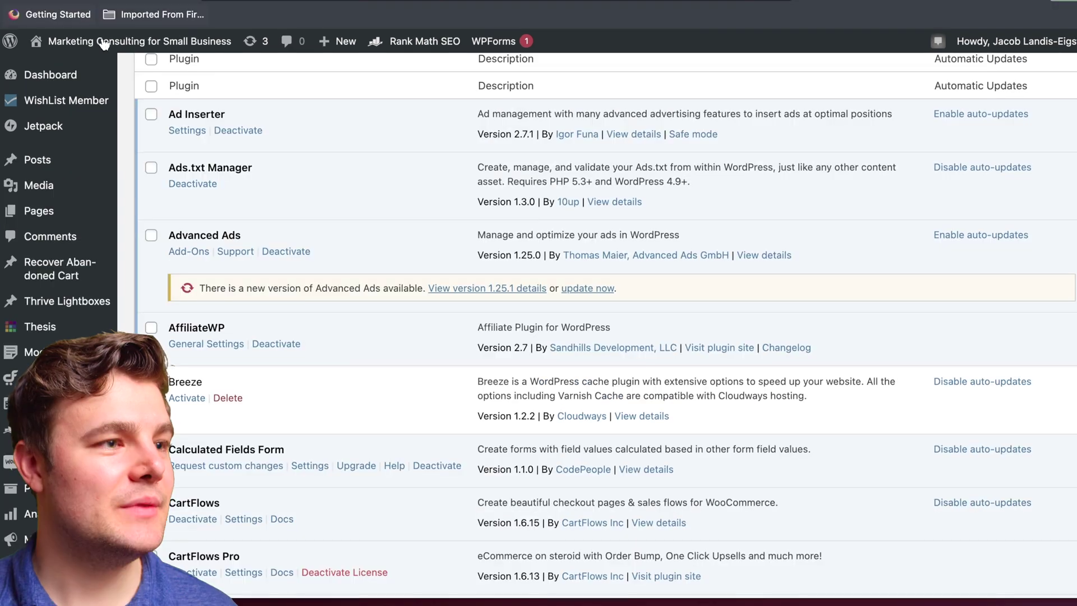
scroll(335, 208, down, 10)
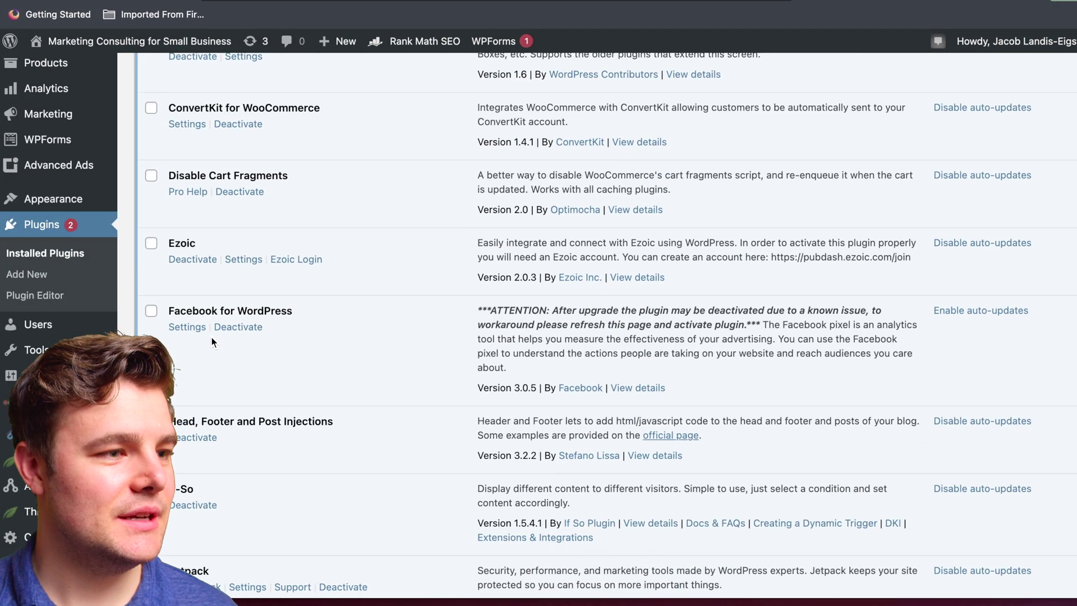
click(188, 327)
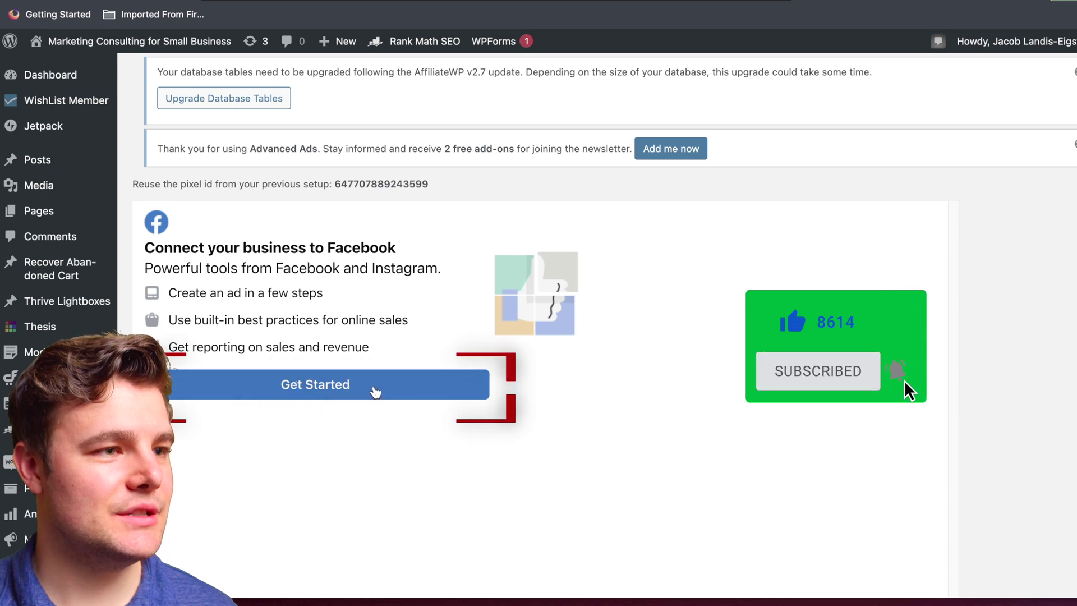
Step: Sign in with the Facebook account and accept the WordPress app's requested permissions
click(375, 391)
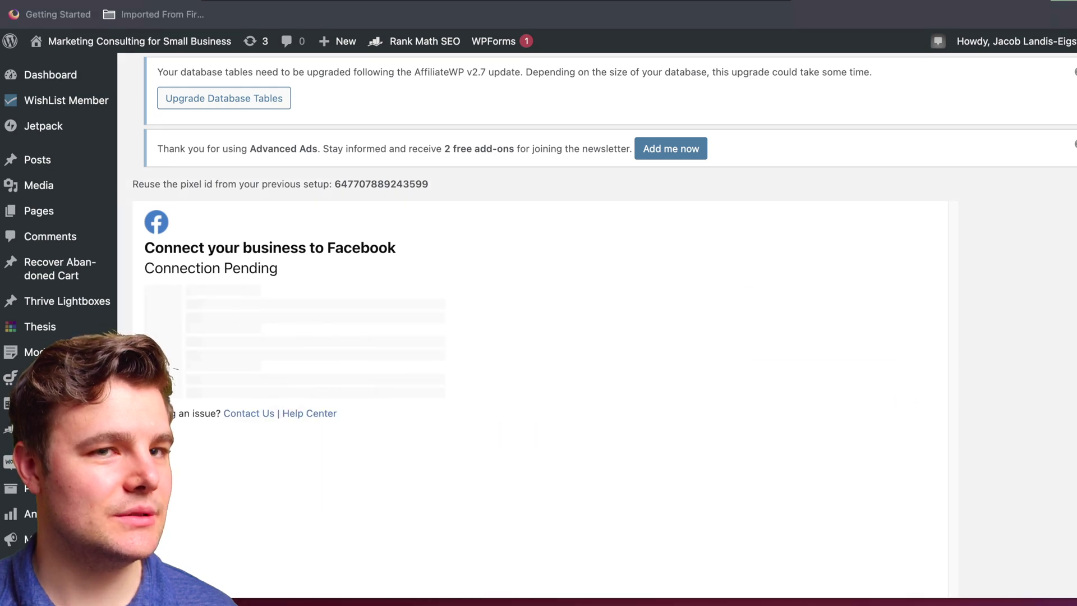
drag(666, 59, 667, 30)
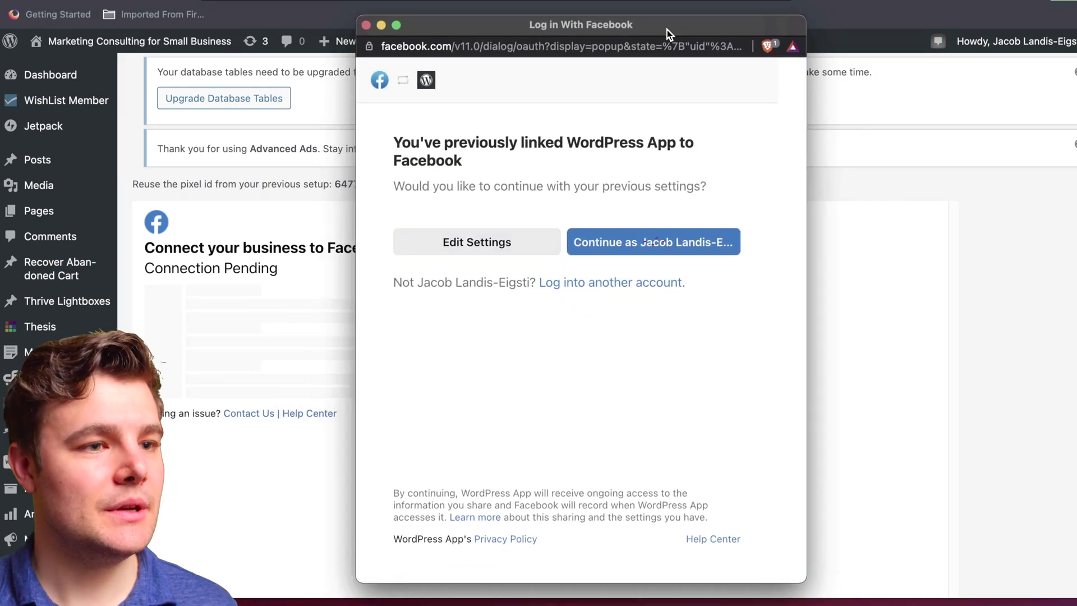
click(614, 245)
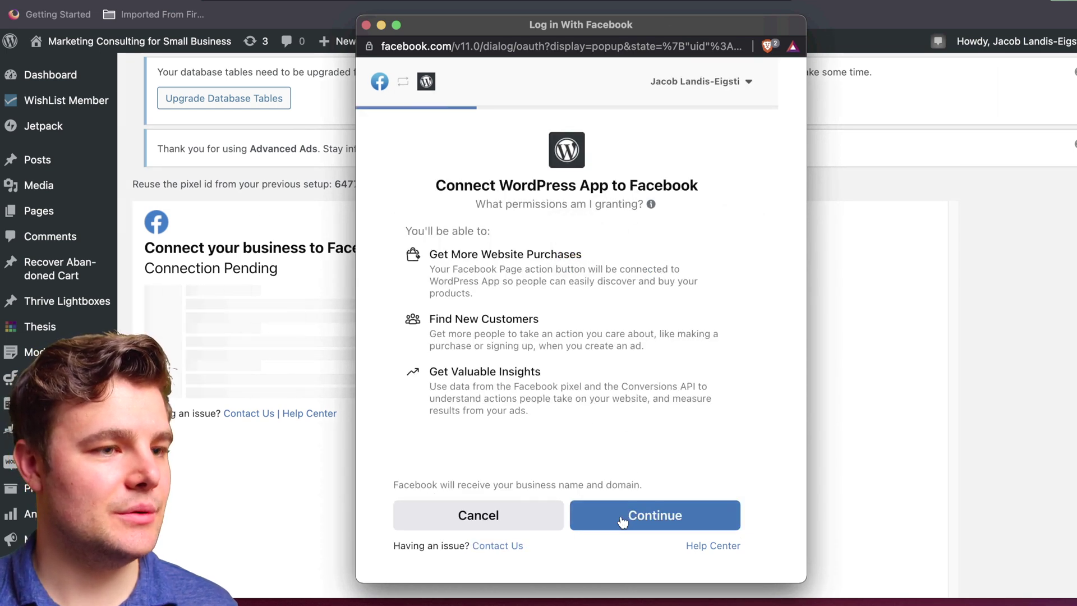
click(648, 515)
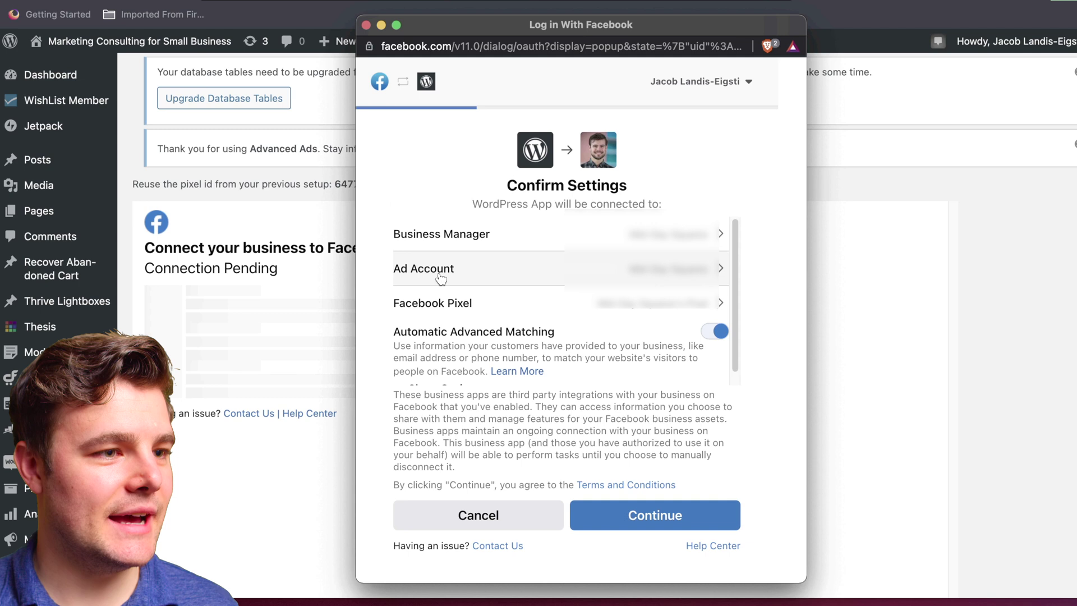
Step: Select the top Business Manager, the ad account, and the first pixel to connect
click(661, 245)
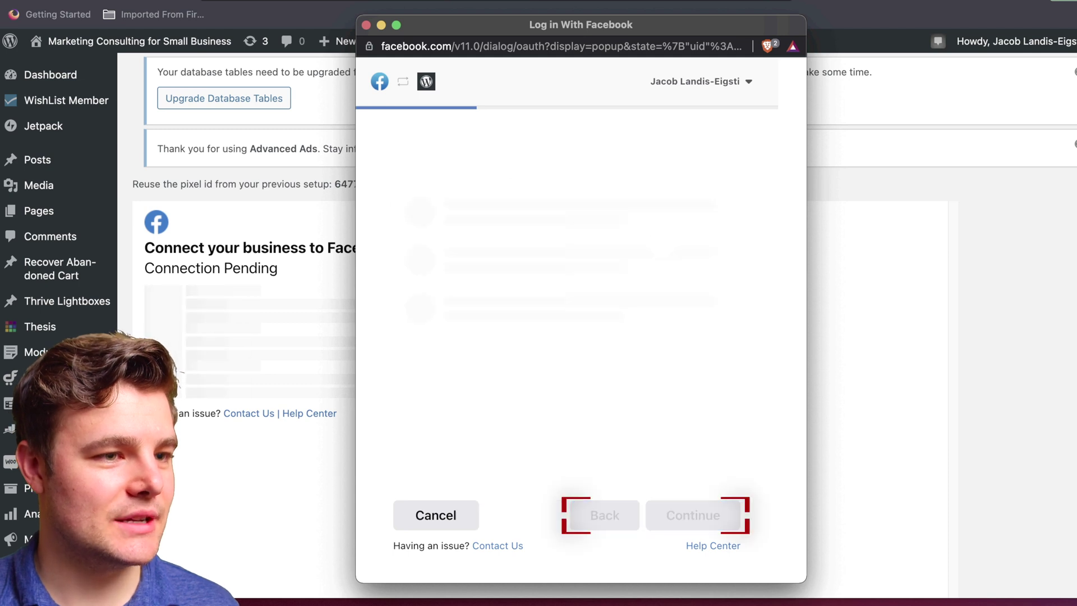
scroll(561, 336, down, 3)
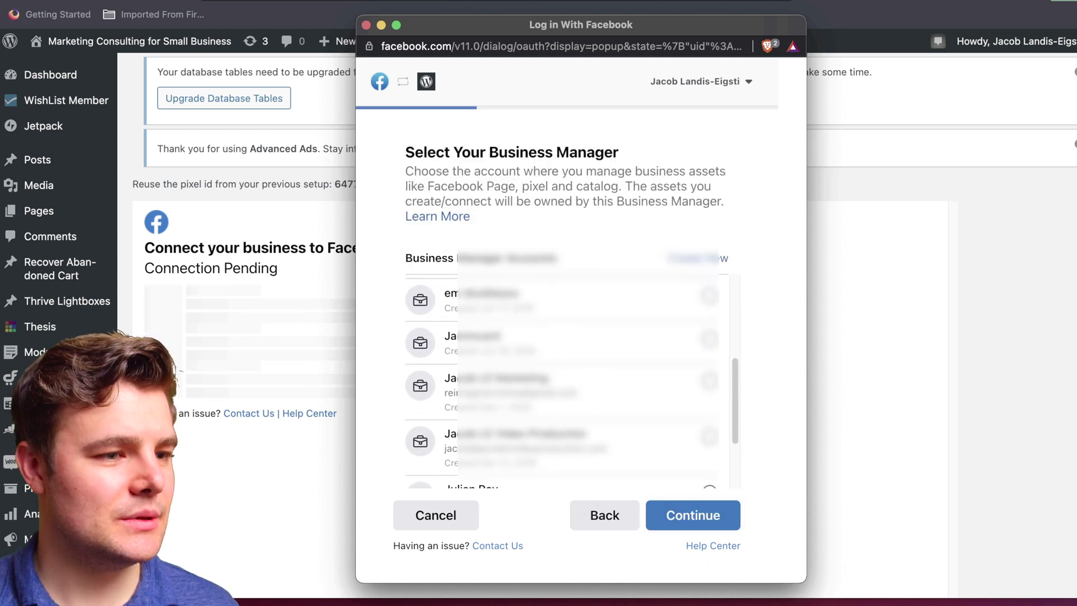
scroll(561, 336, up, 1)
click(561, 306)
click(693, 515)
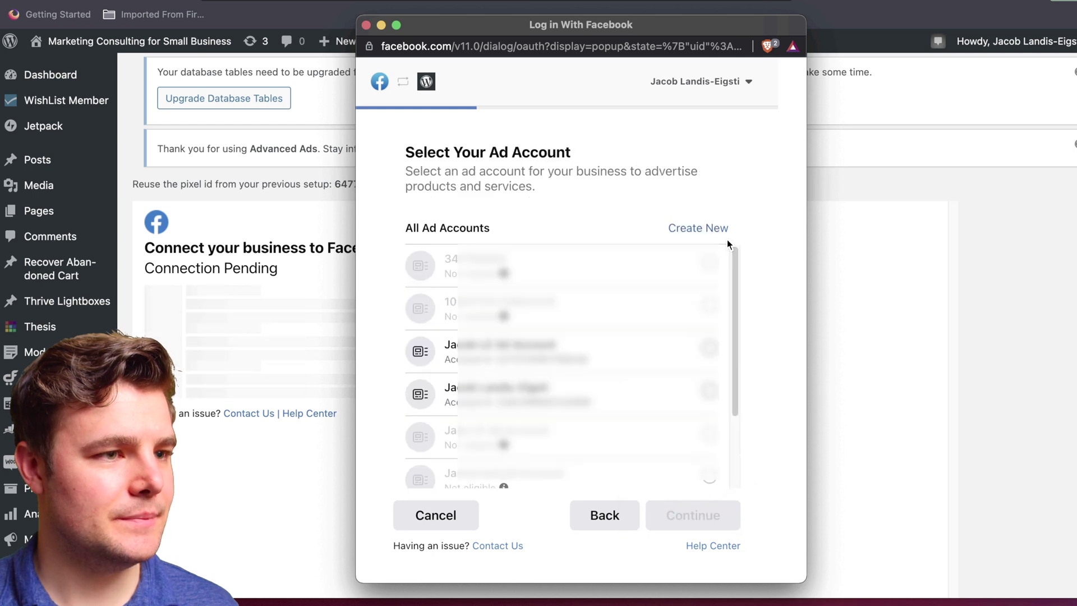
click(531, 356)
click(718, 517)
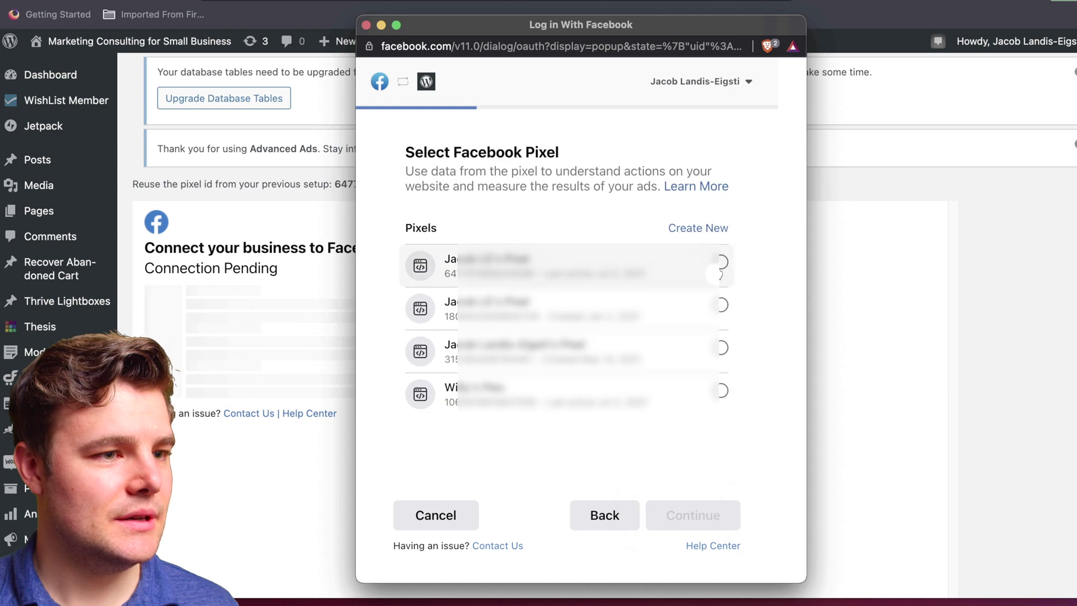
click(580, 277)
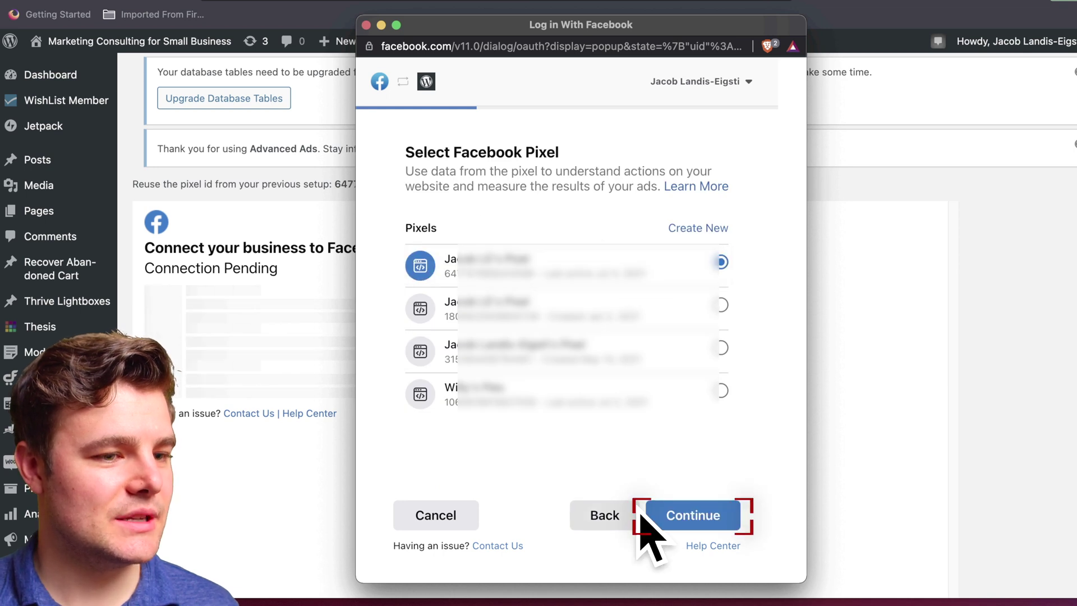
click(691, 517)
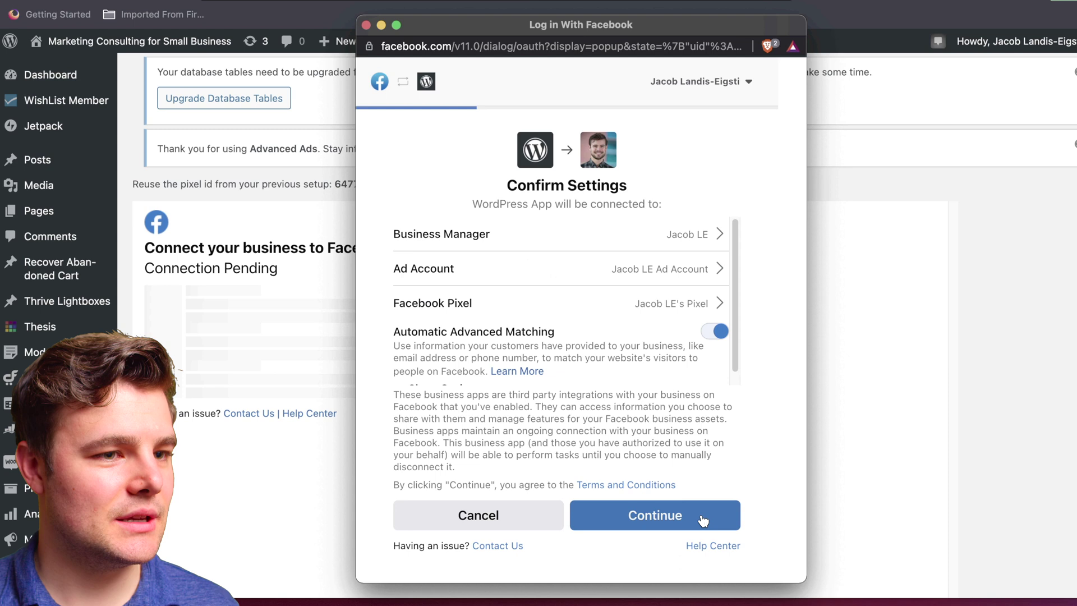
Step: Review Automatic Advanced Matching options with all fields on and confirm the settings
scroll(496, 329, down, 1)
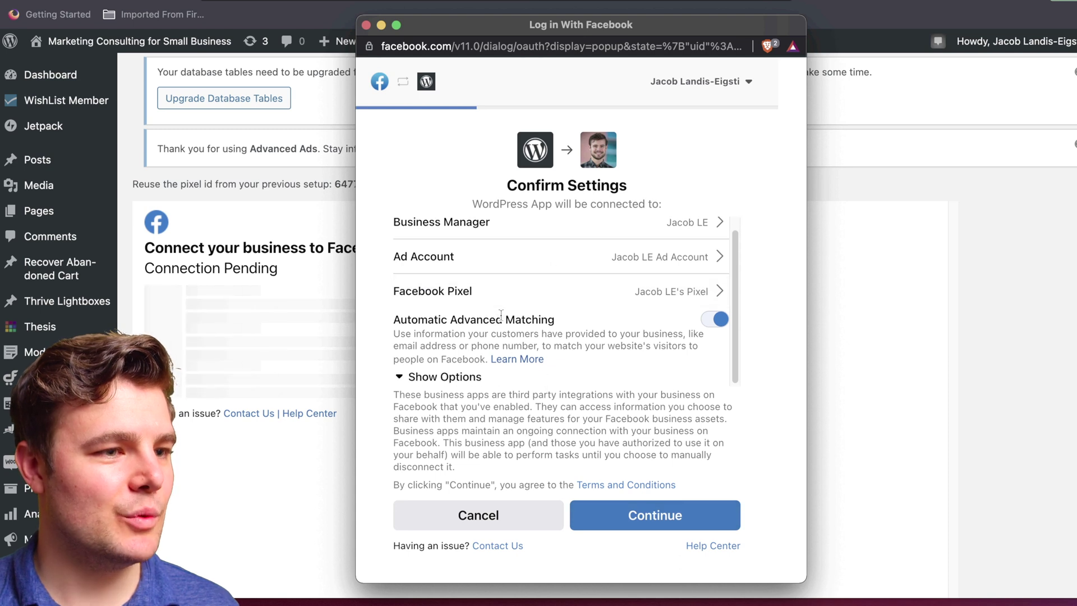
click(405, 379)
scroll(454, 339, down, 5)
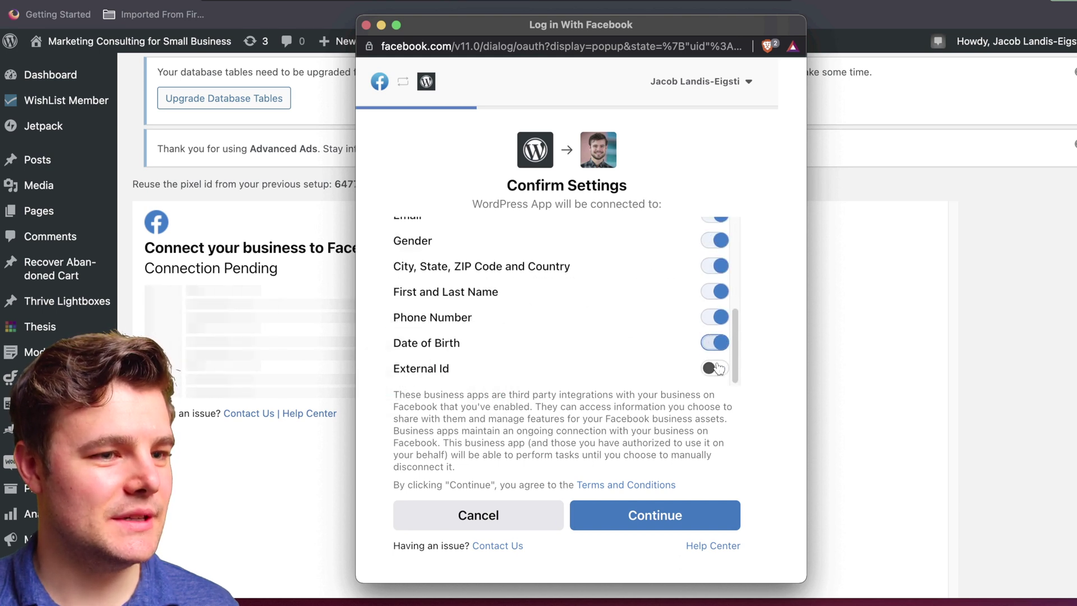
click(671, 523)
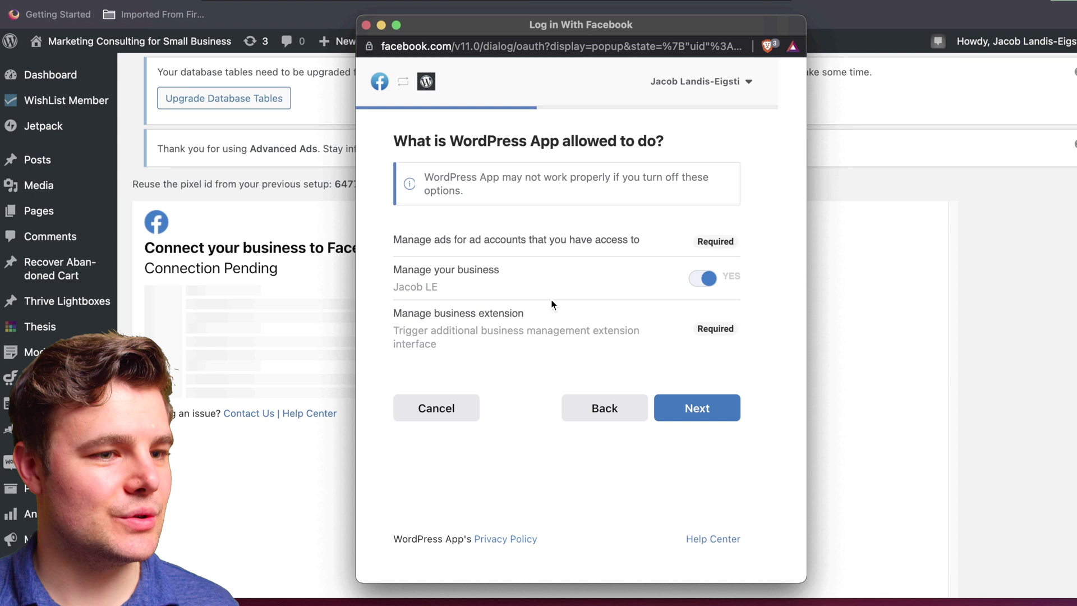
Step: Accept the app permissions and finish on the You're all set screen
click(710, 407)
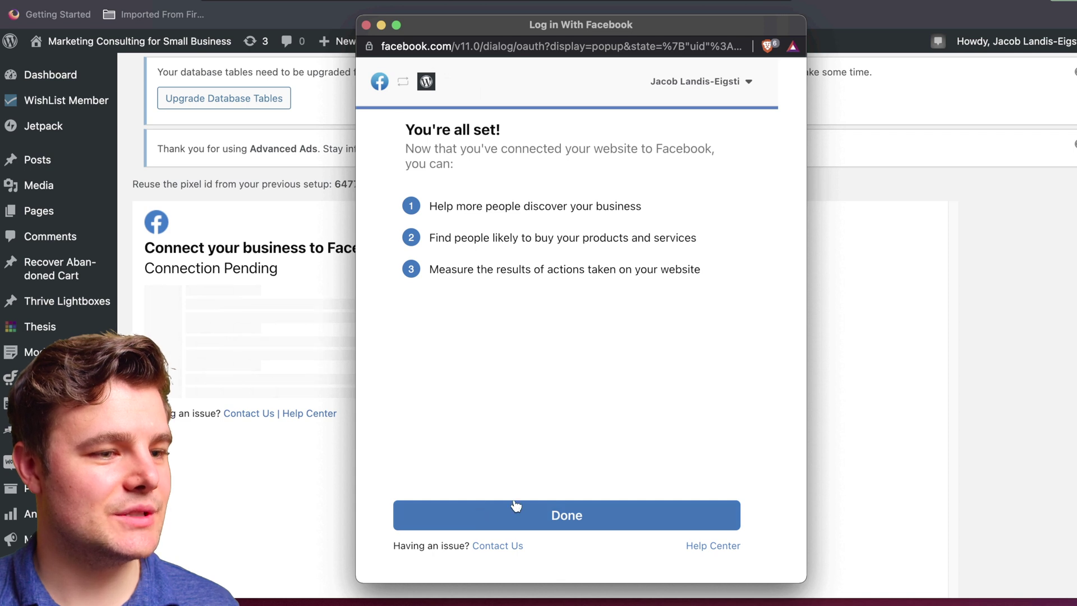
click(518, 522)
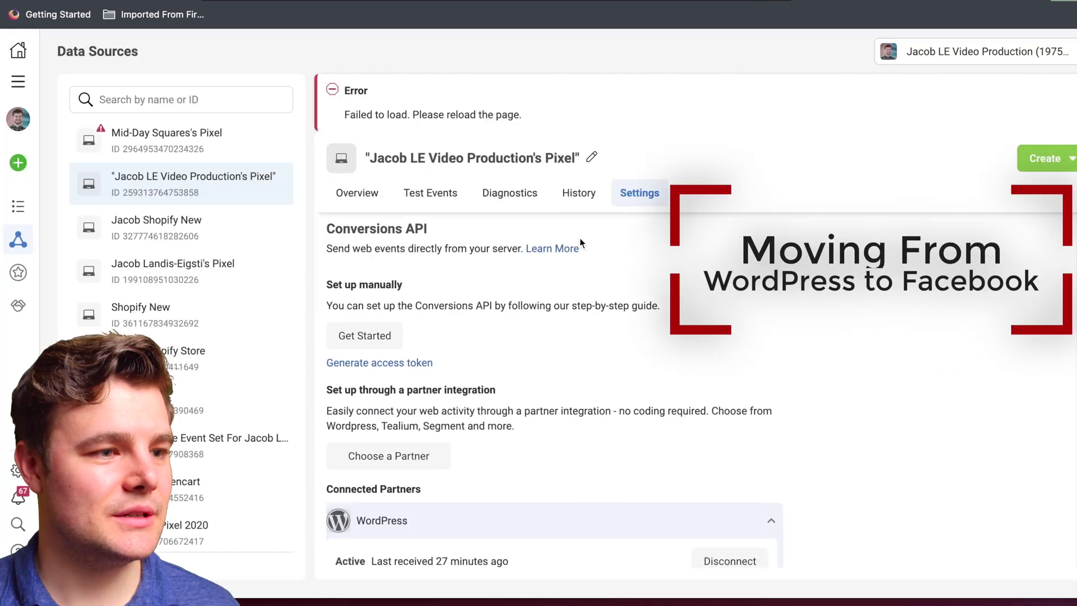
Step: Scroll the pixel's settings to Connected Partners and confirm WordPress shows Active
scroll(505, 280, down, 1)
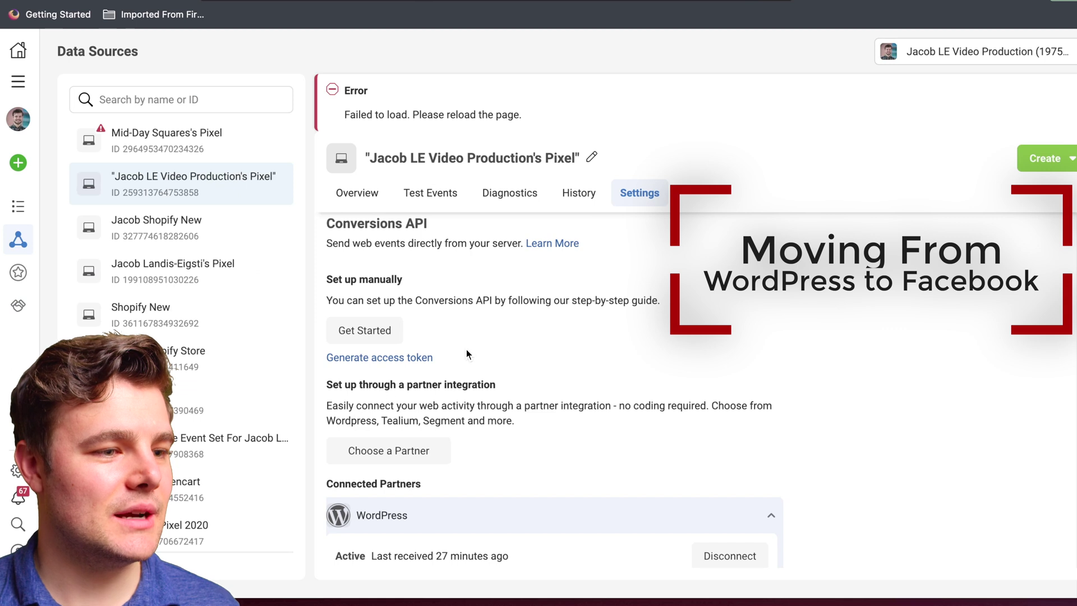
scroll(463, 356, down, 5)
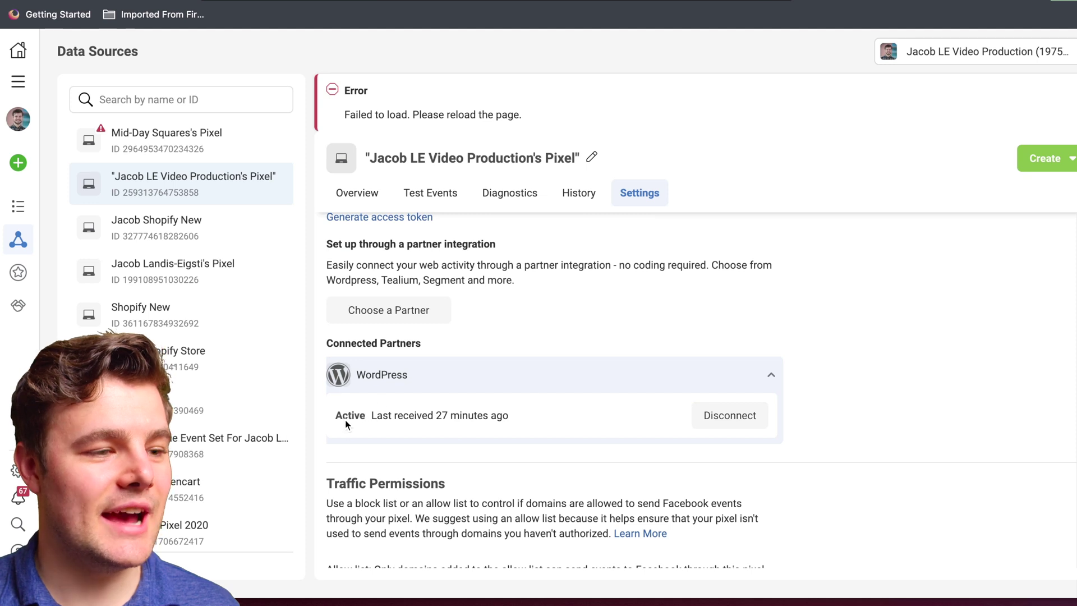
scroll(399, 409, down, 1)
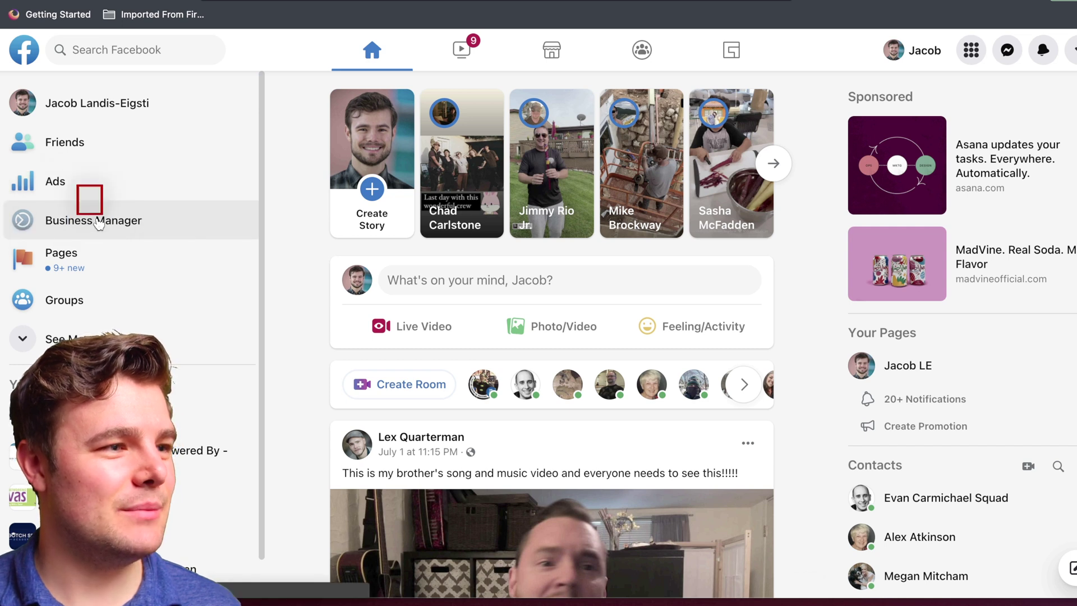
Step: Open Business Settings from Business Manager and list Pixels under Data Sources
click(99, 223)
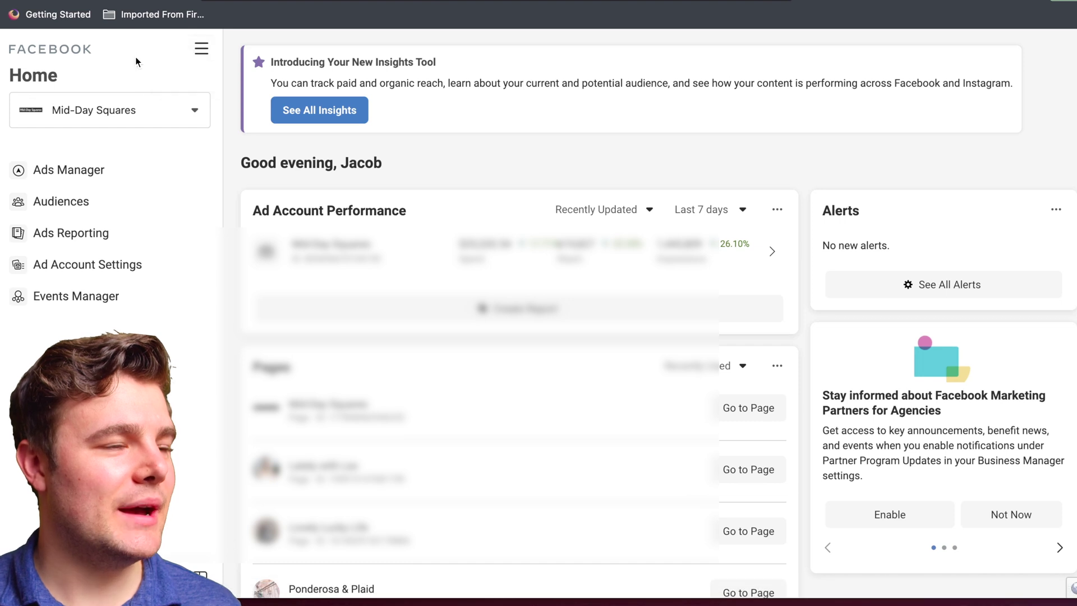
click(193, 54)
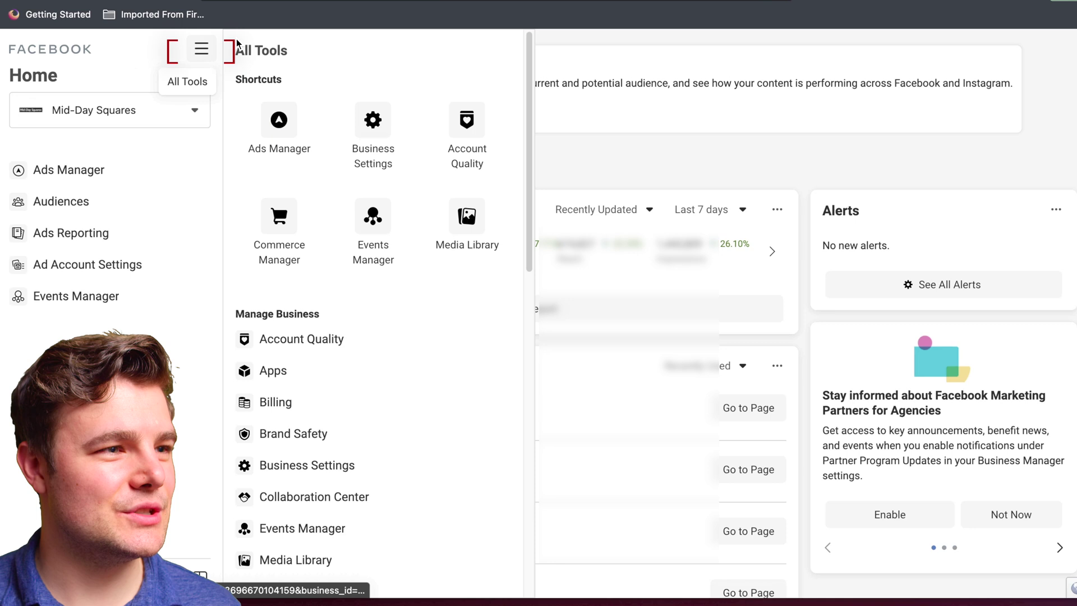
click(364, 127)
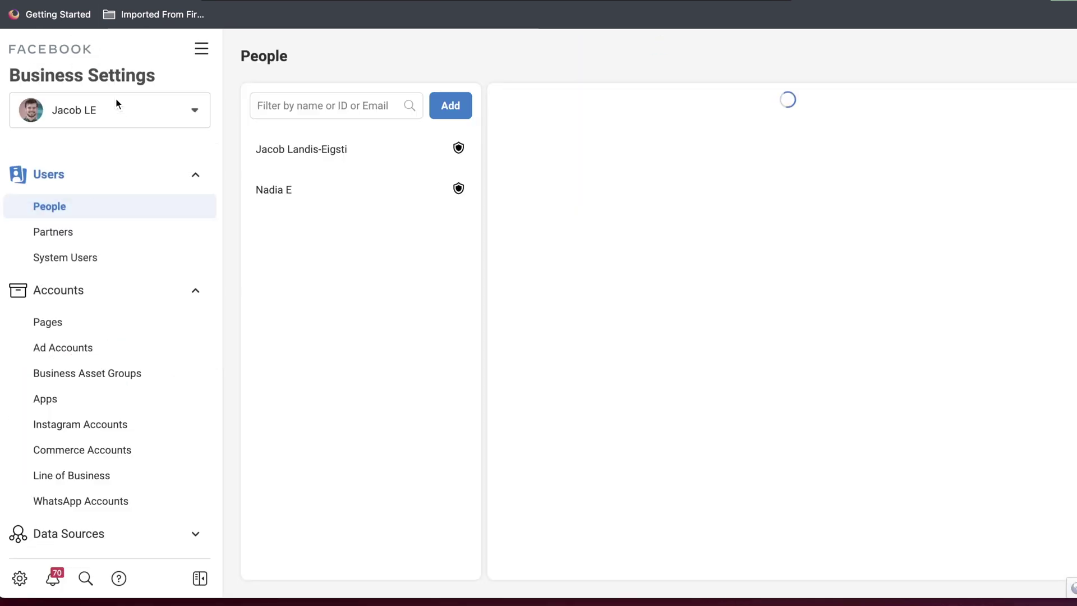
scroll(115, 196, down, 5)
click(72, 263)
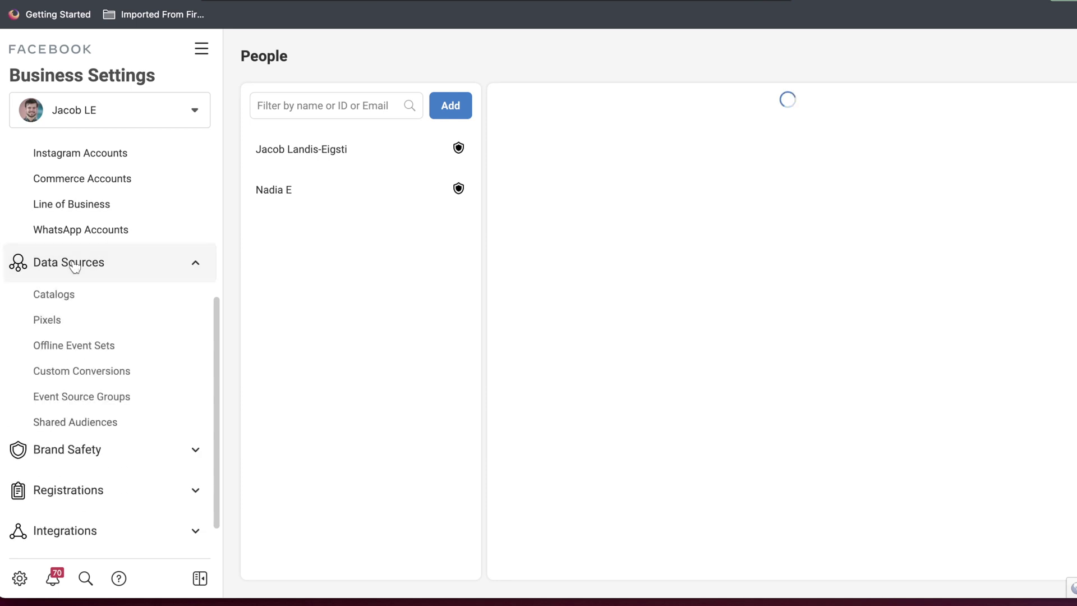
click(66, 323)
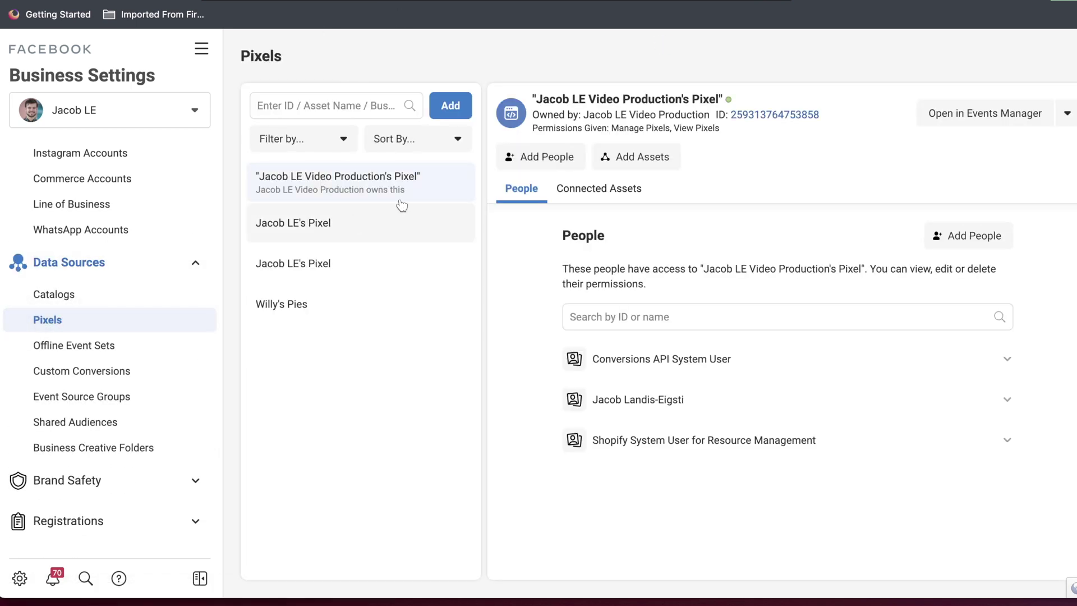
Step: In the pixel's Events Manager settings, pick WooCommerce as partner and advance to Install Plugin
click(986, 117)
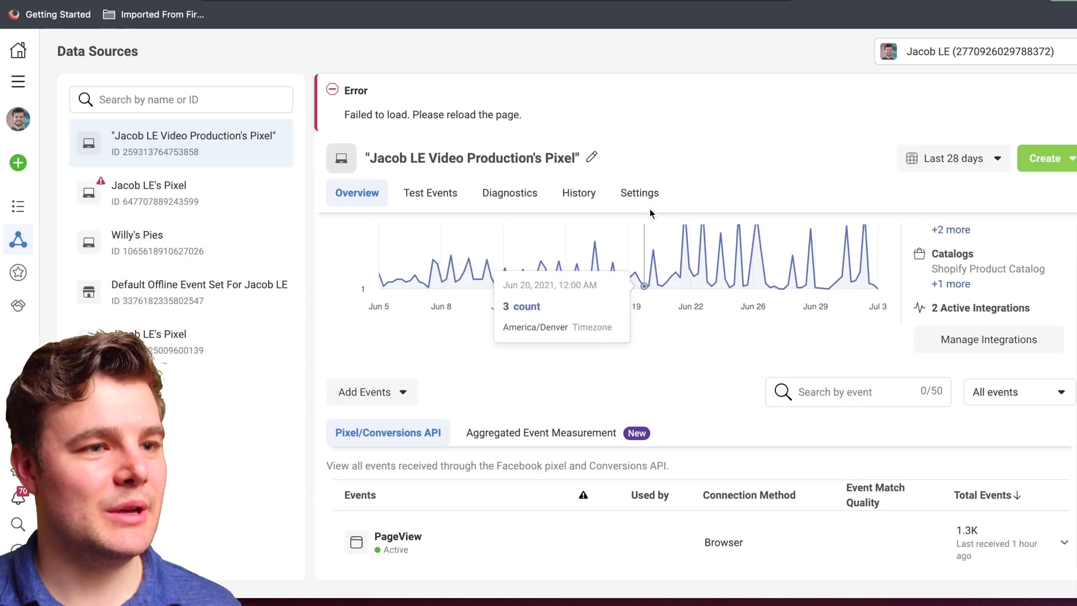
click(642, 194)
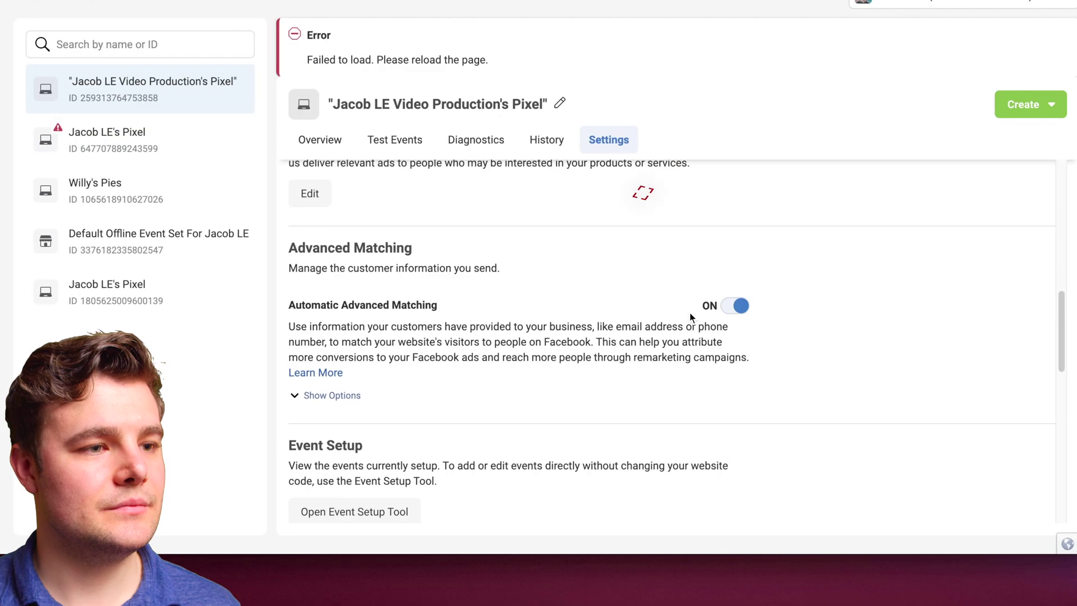
scroll(690, 314, down, 7)
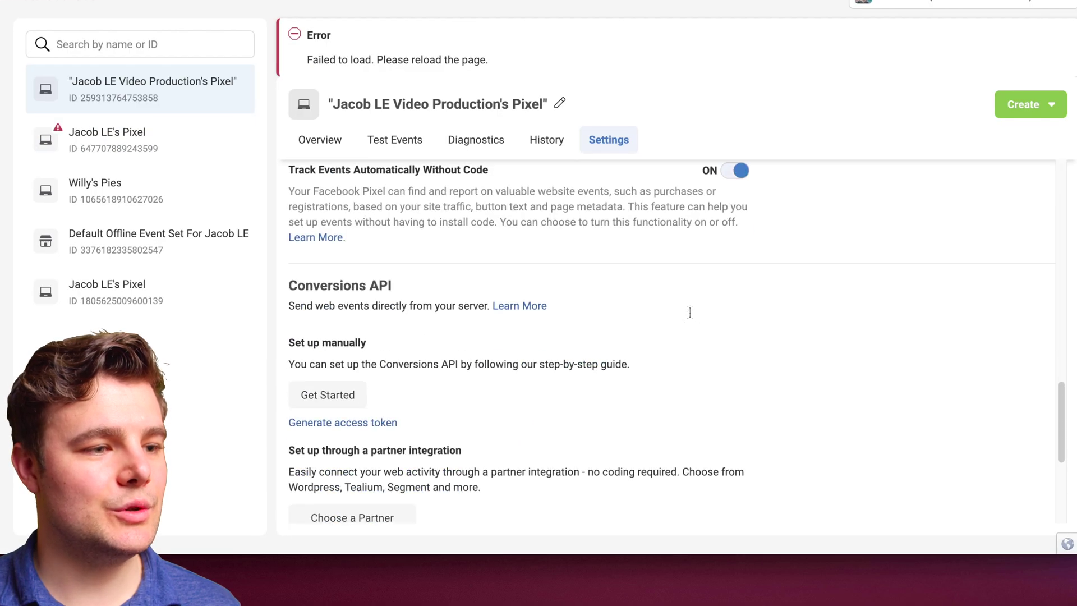
scroll(690, 312, down, 2)
scroll(511, 241, down, 2)
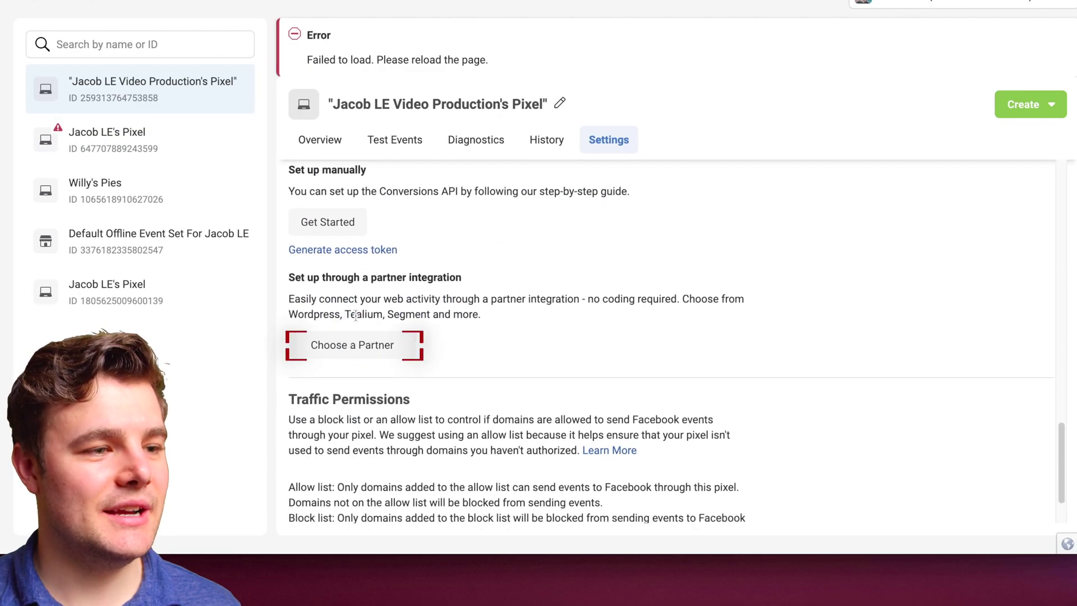
click(345, 349)
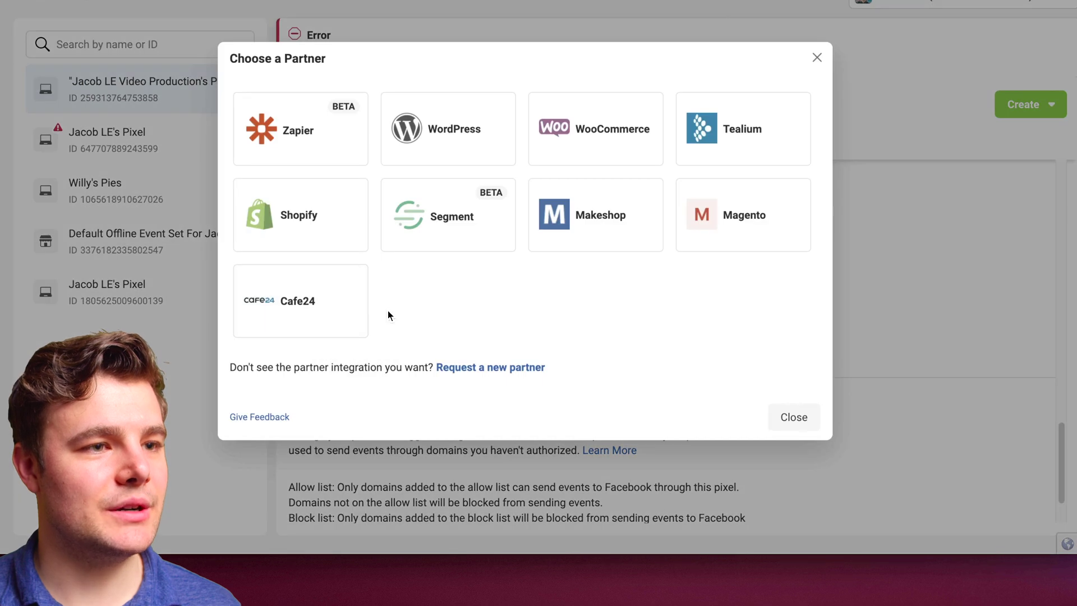
click(617, 127)
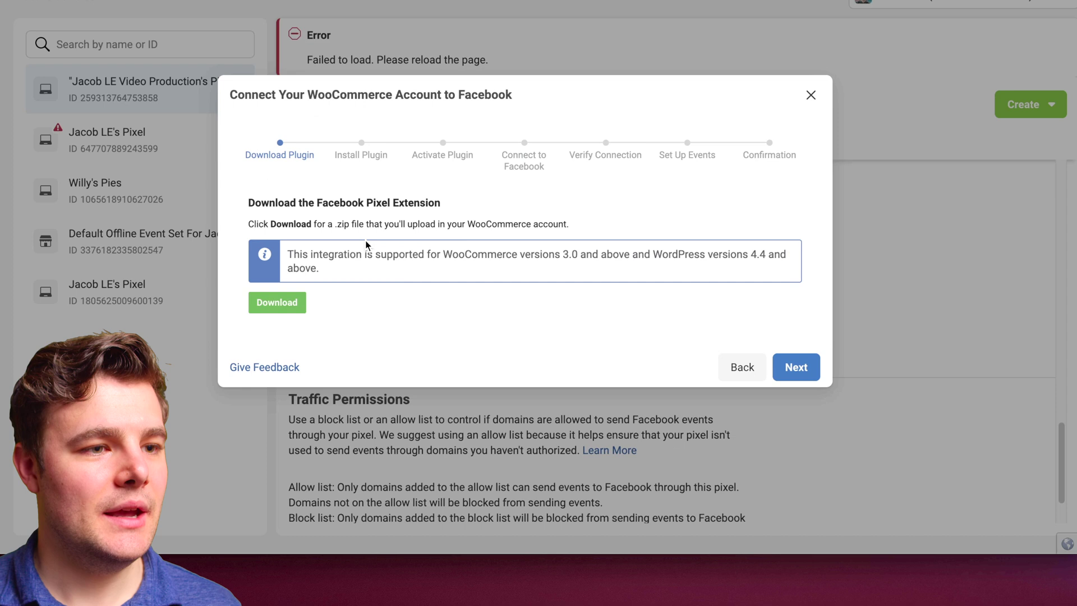
click(796, 368)
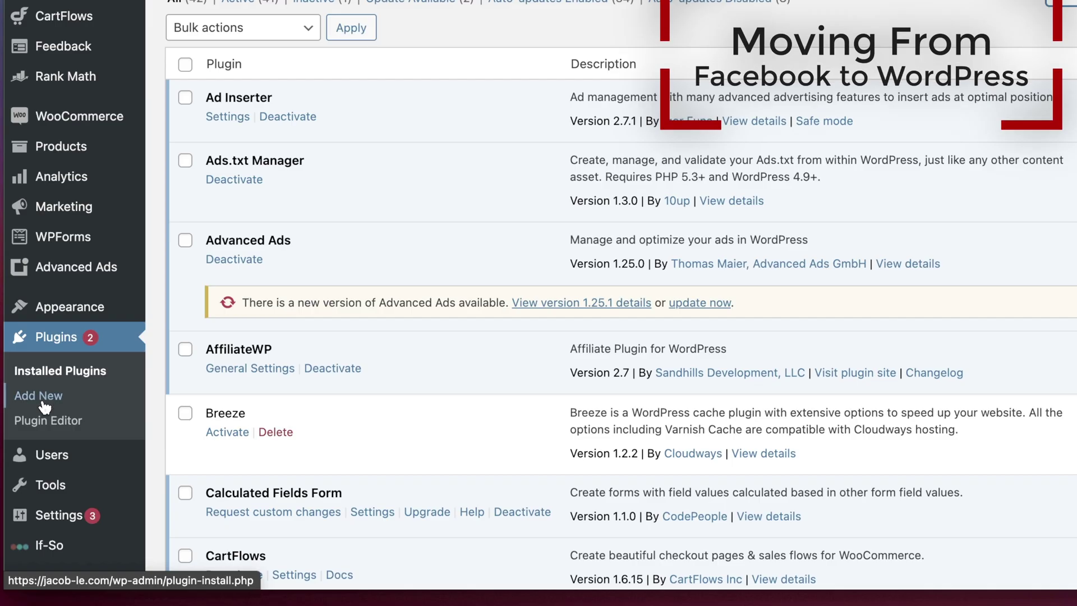
Step: Search Add New for 'facebook for woocommerce', then install and activate the plugin
click(51, 396)
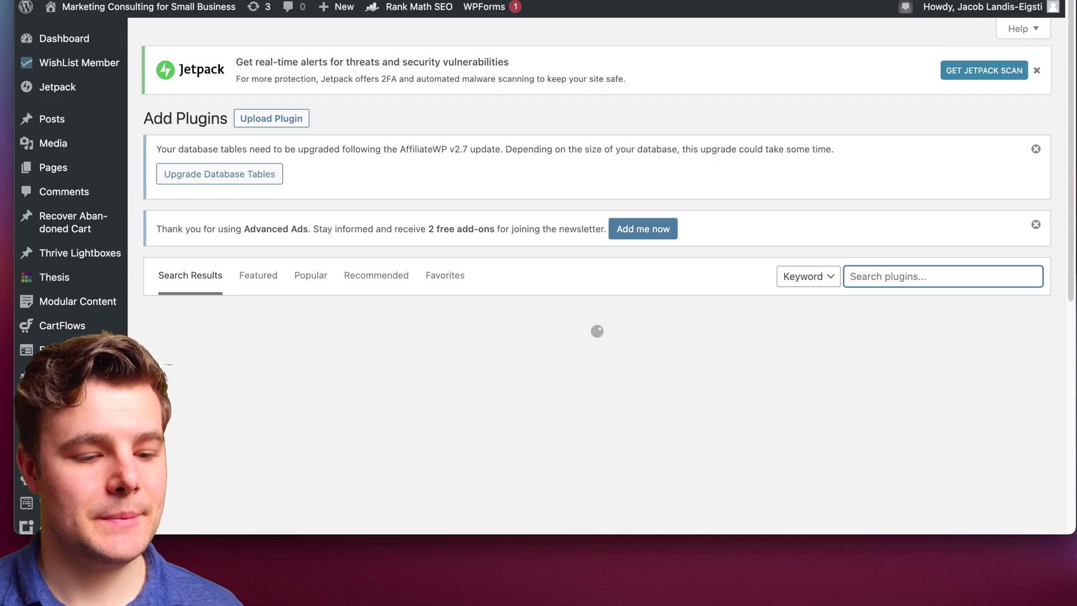
text(fa)
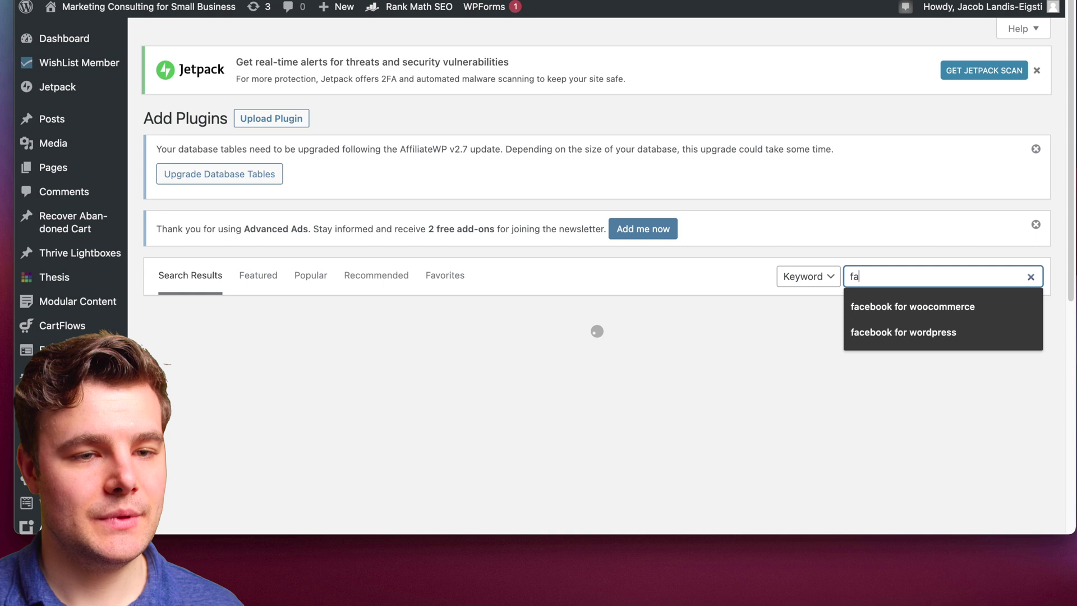
text(cebook for )
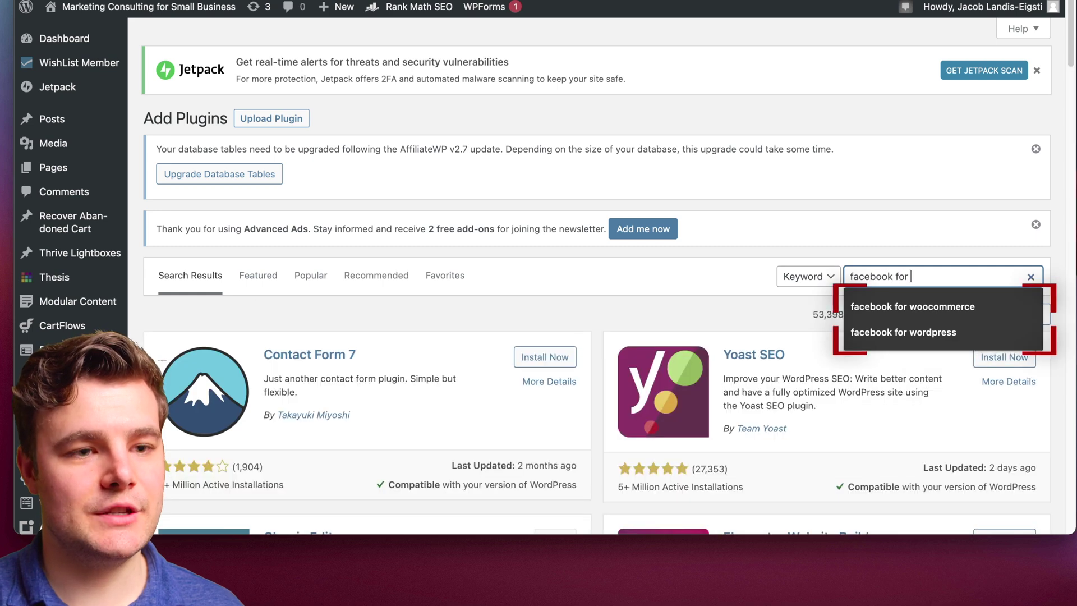
text(woocommerce)
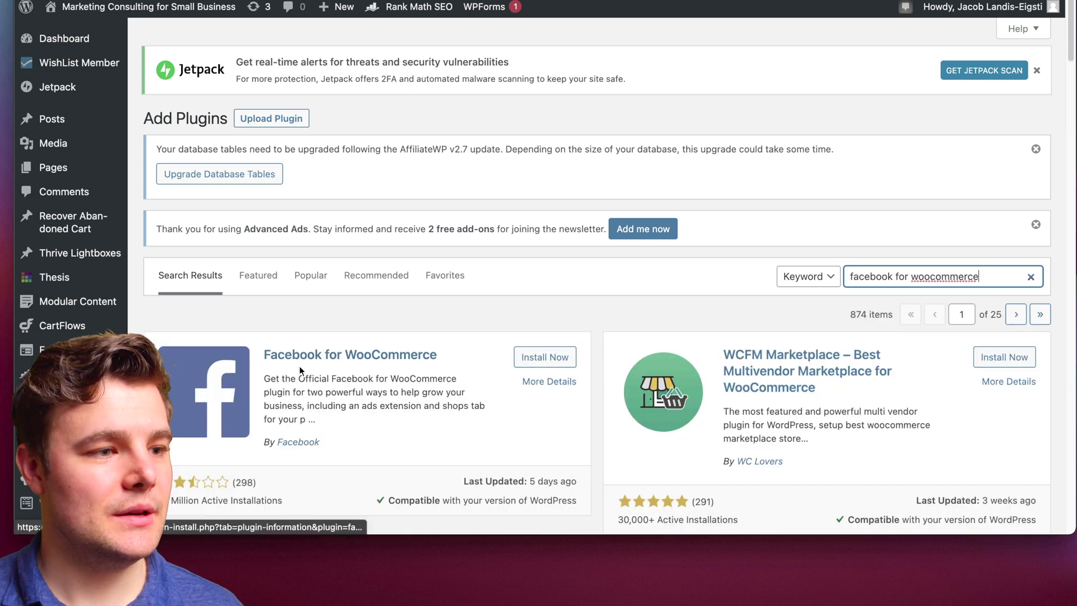
click(545, 357)
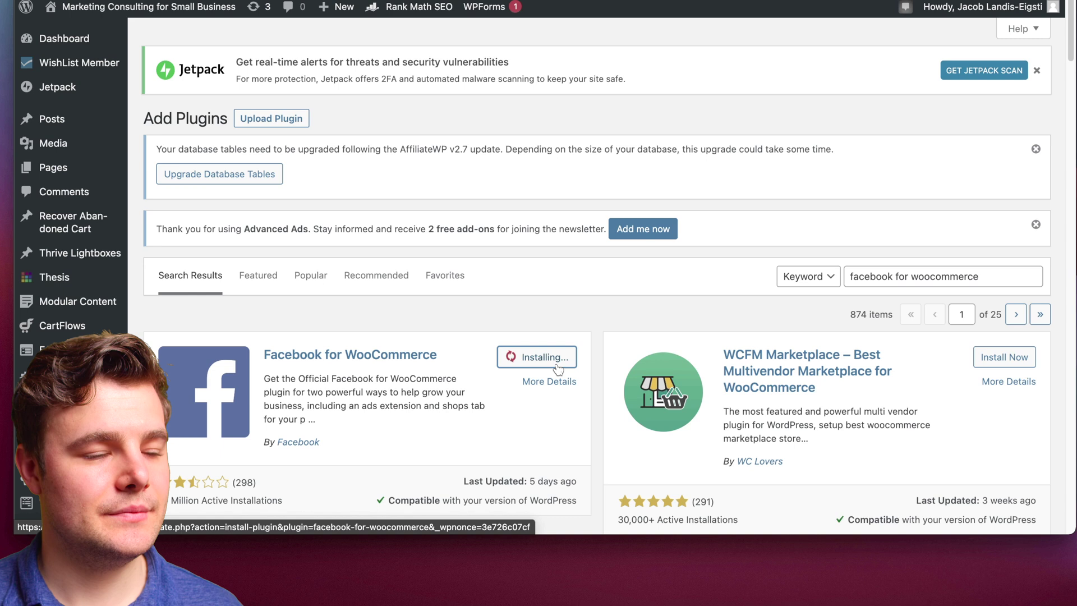
click(542, 366)
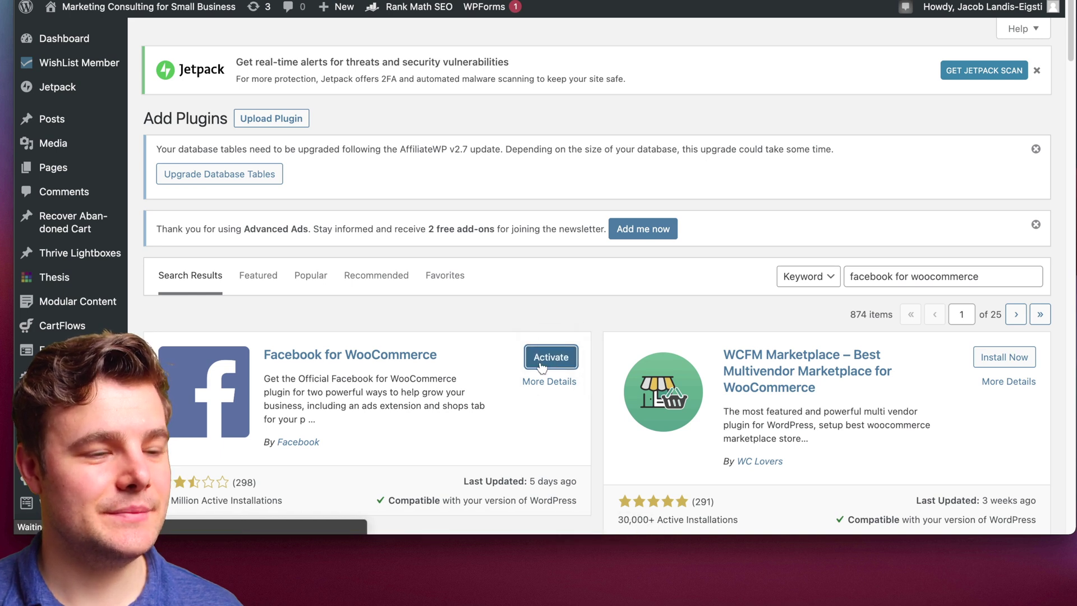
Step: Open the Facebook for WooCommerce Connection settings and scroll to the 'Grow your business on Facebook' card
scroll(350, 273, down, 10)
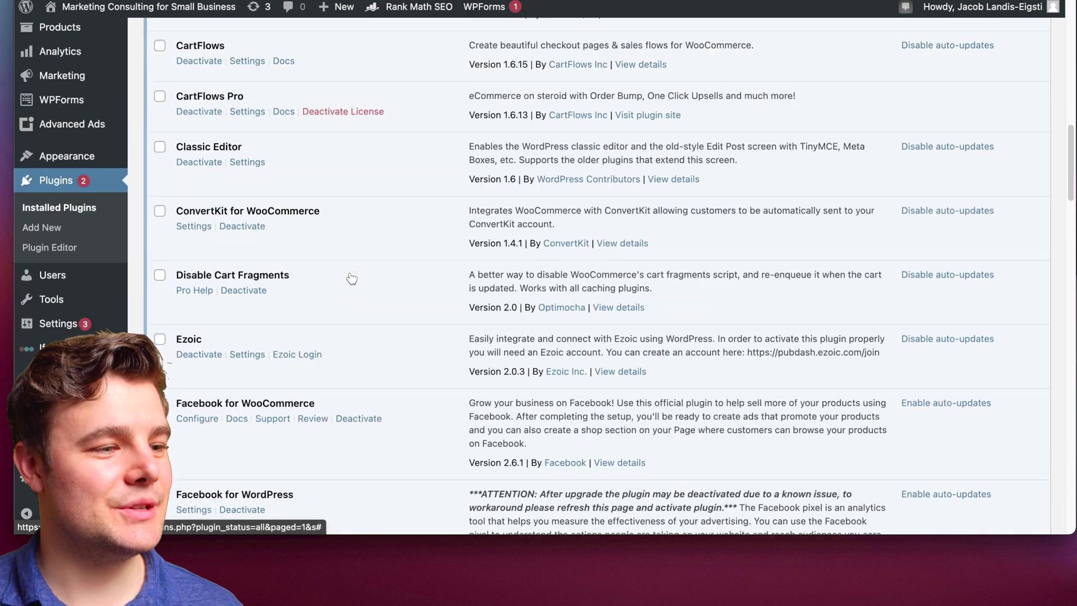
scroll(350, 273, down, 1)
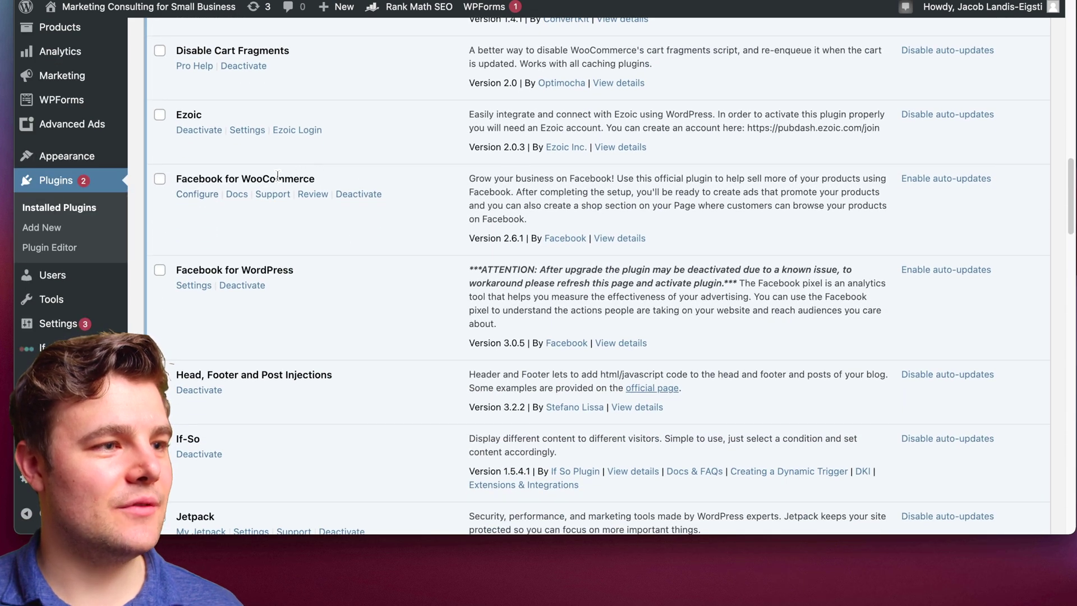
click(201, 196)
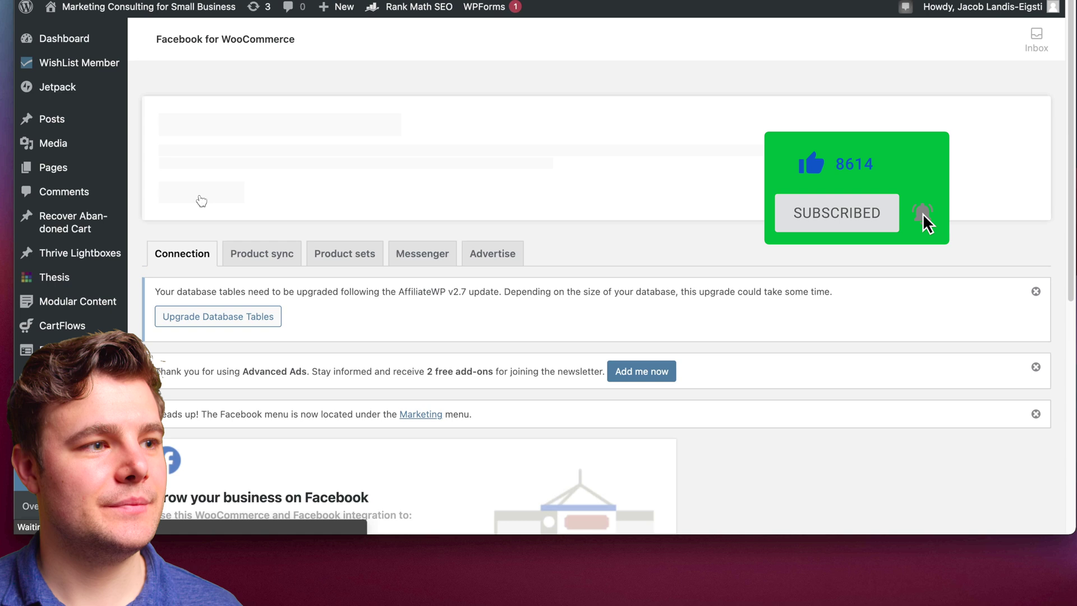
scroll(490, 245, down, 3)
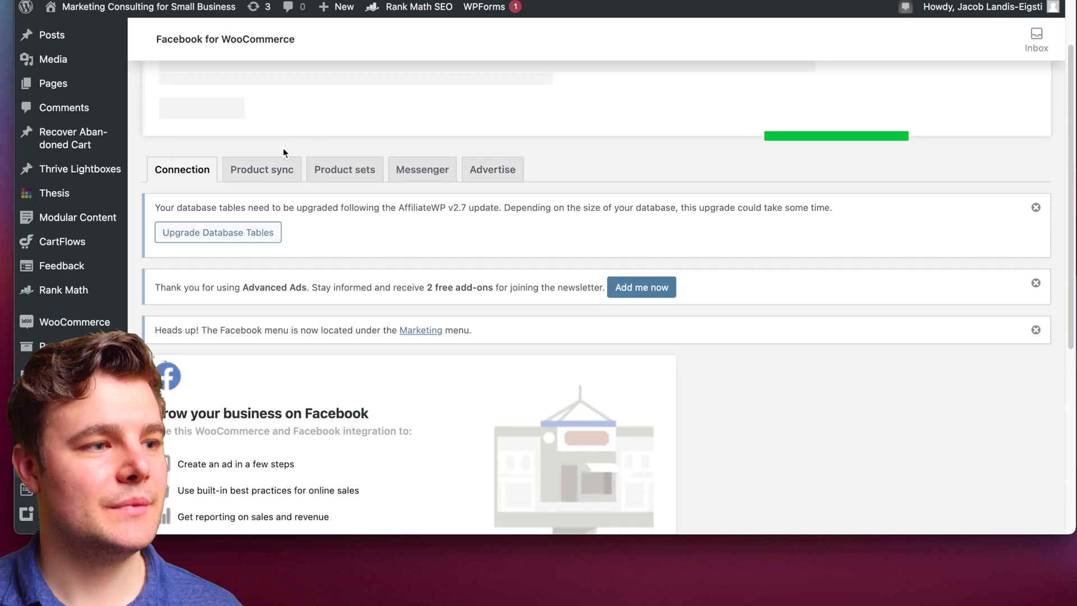
click(182, 170)
scroll(321, 258, down, 5)
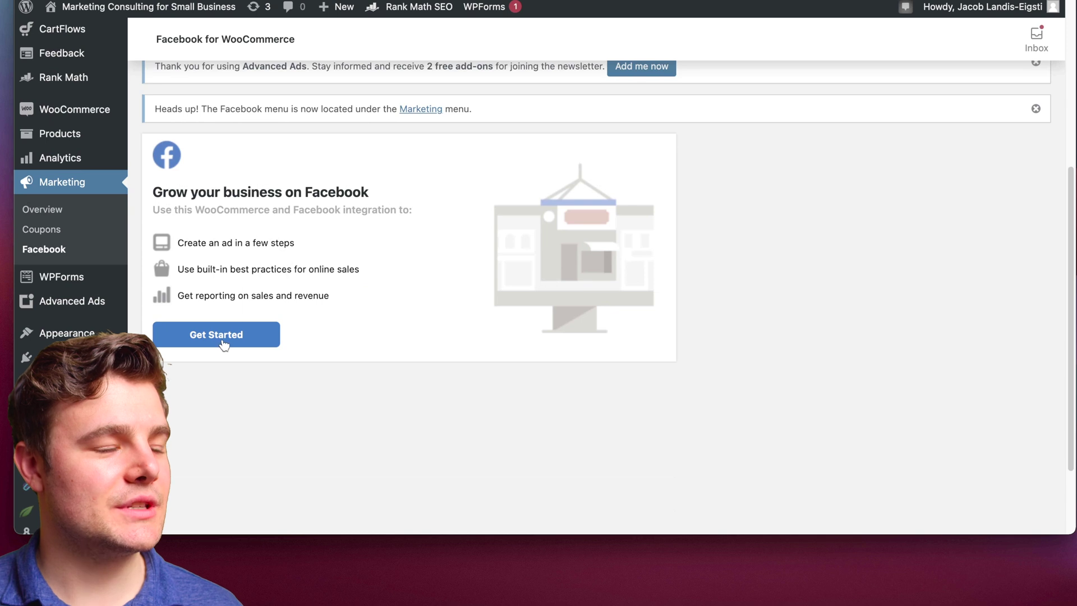
Step: Start connecting the store to Facebook, continuing as the current account into ads and shop setup
click(224, 344)
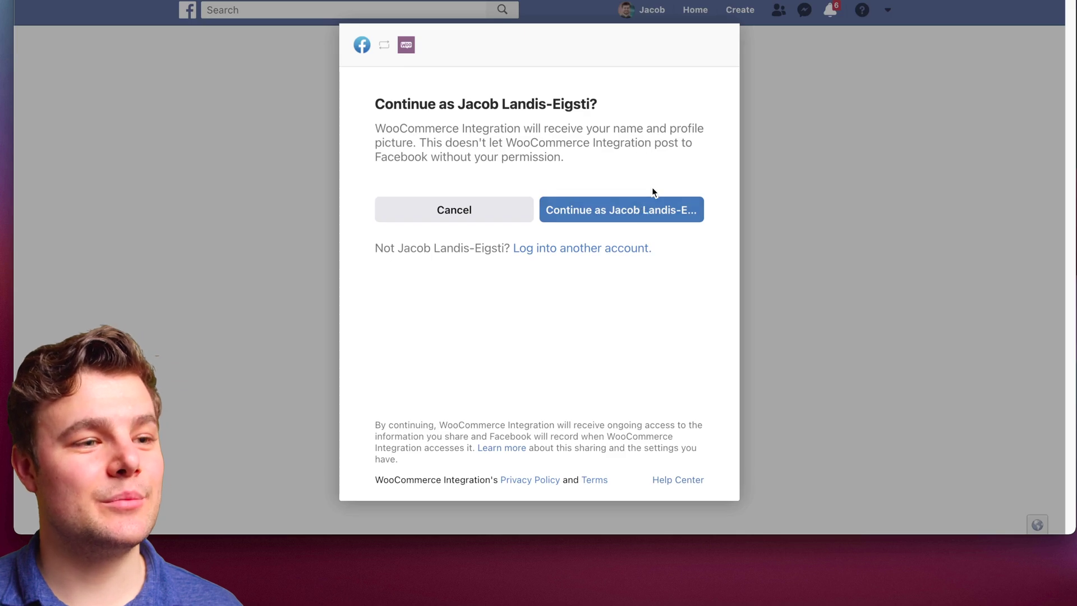
click(631, 211)
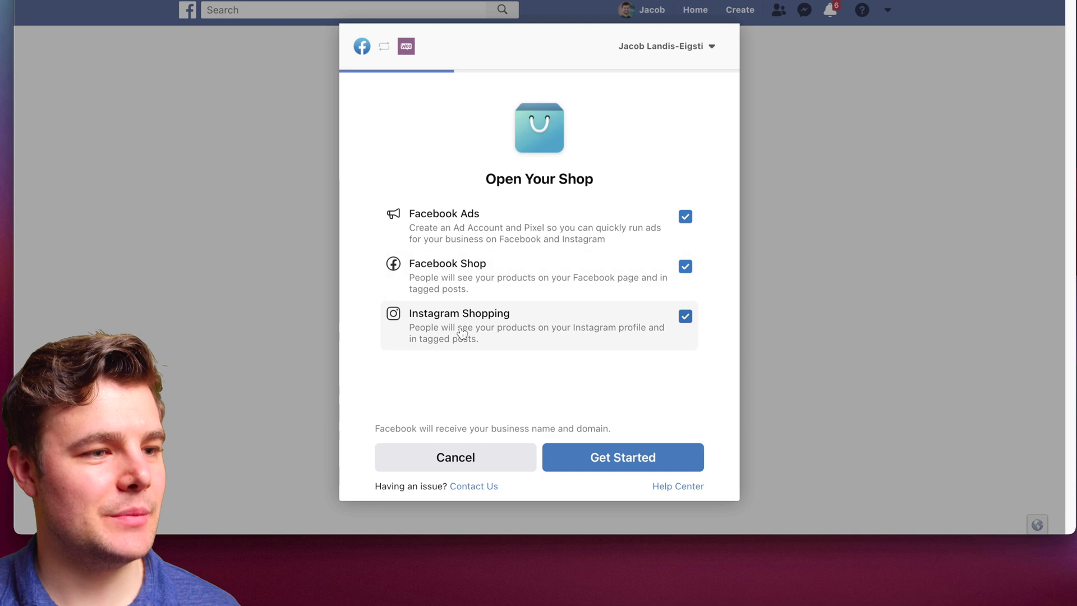
click(590, 456)
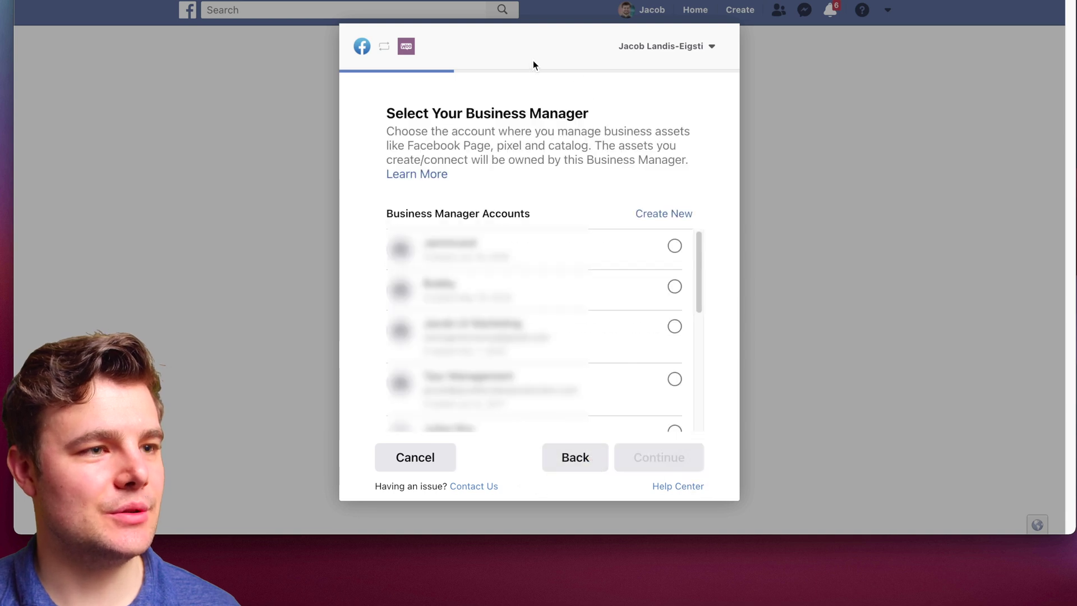
scroll(488, 284, down, 3)
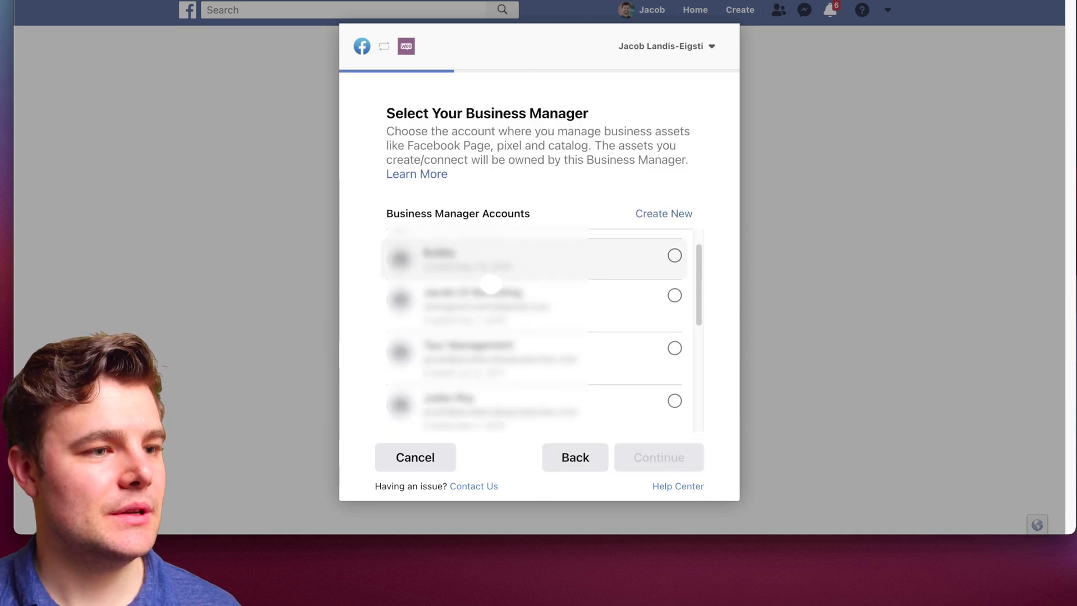
scroll(491, 285, down, 2)
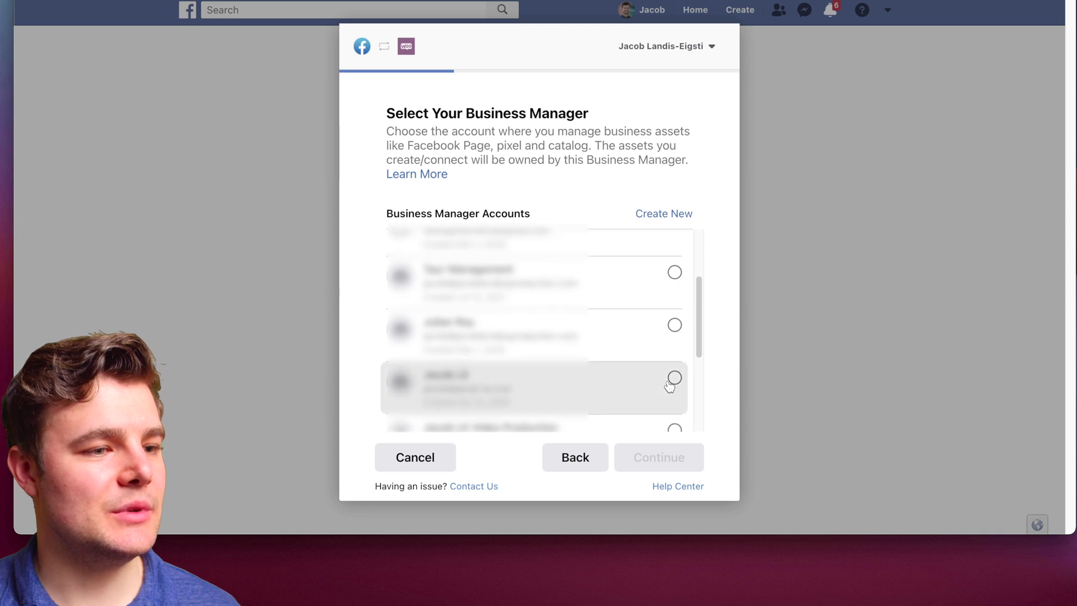
Step: Select and confirm the business manager account and the Facebook Page to connect
click(674, 378)
click(668, 453)
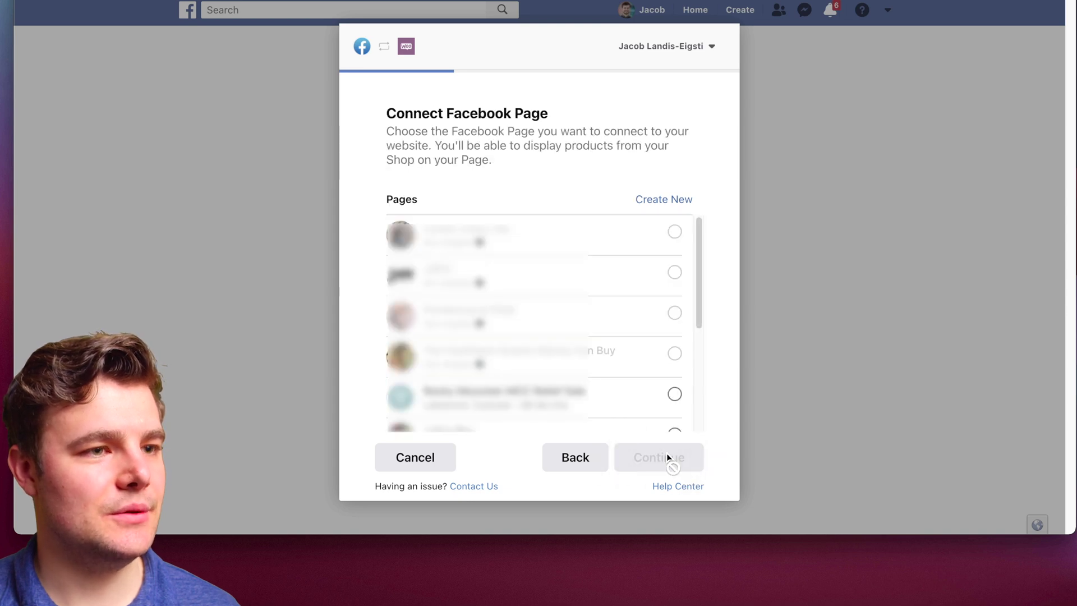
scroll(696, 291, down, 5)
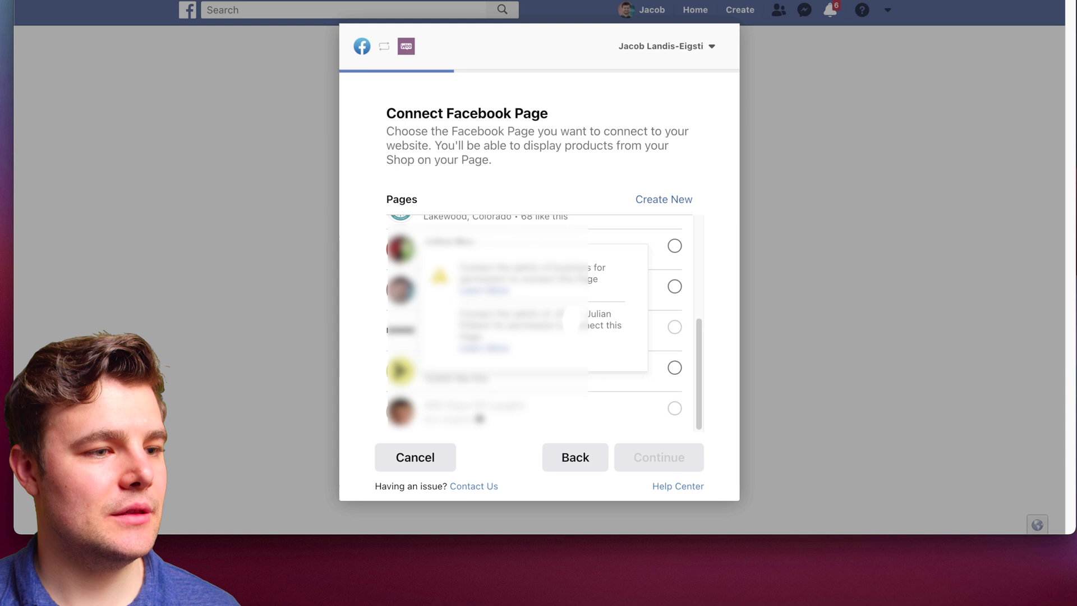
click(675, 286)
click(660, 458)
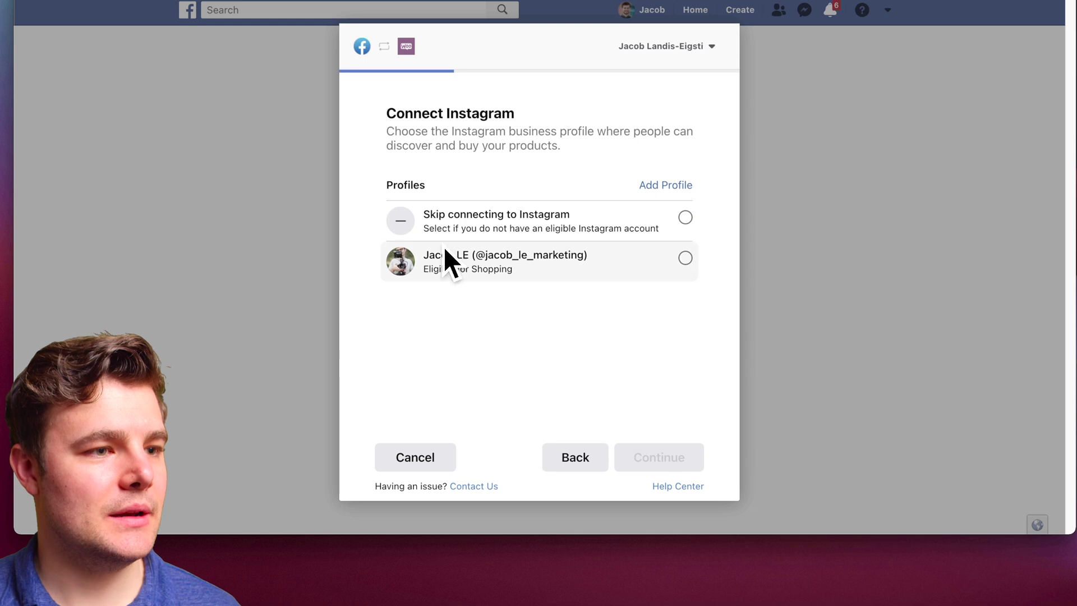
Step: Choose the Instagram business profile, keep the preselected catalog, and pick the first pixel
click(684, 258)
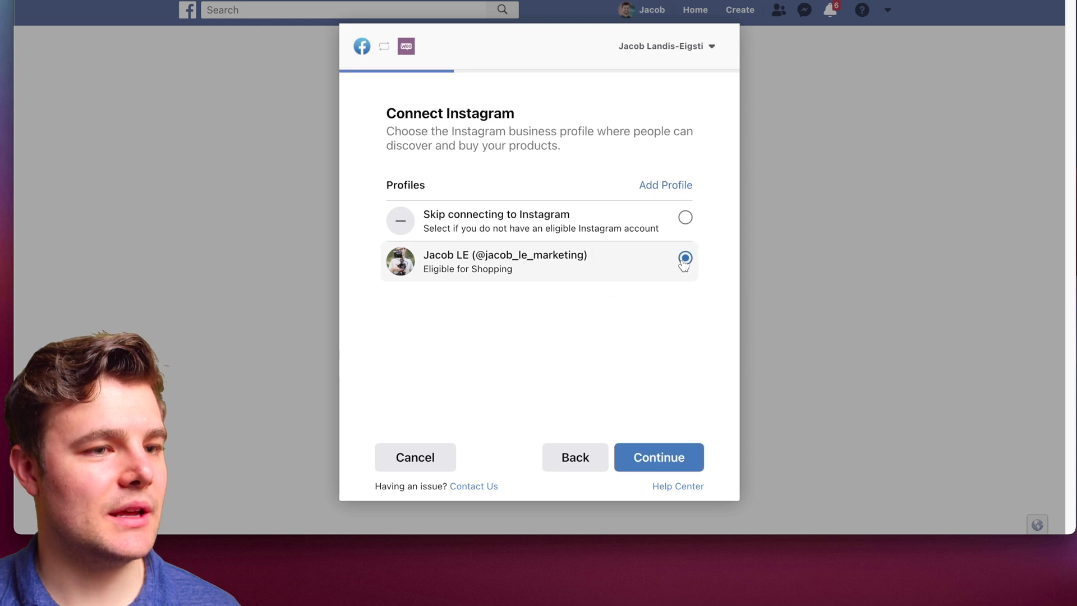
click(676, 463)
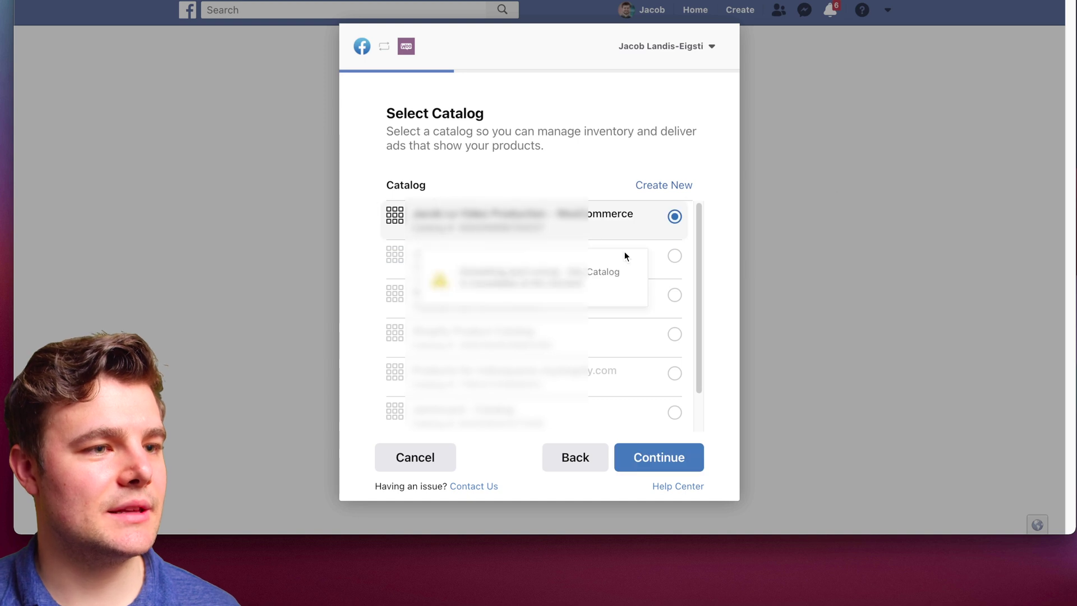
click(677, 465)
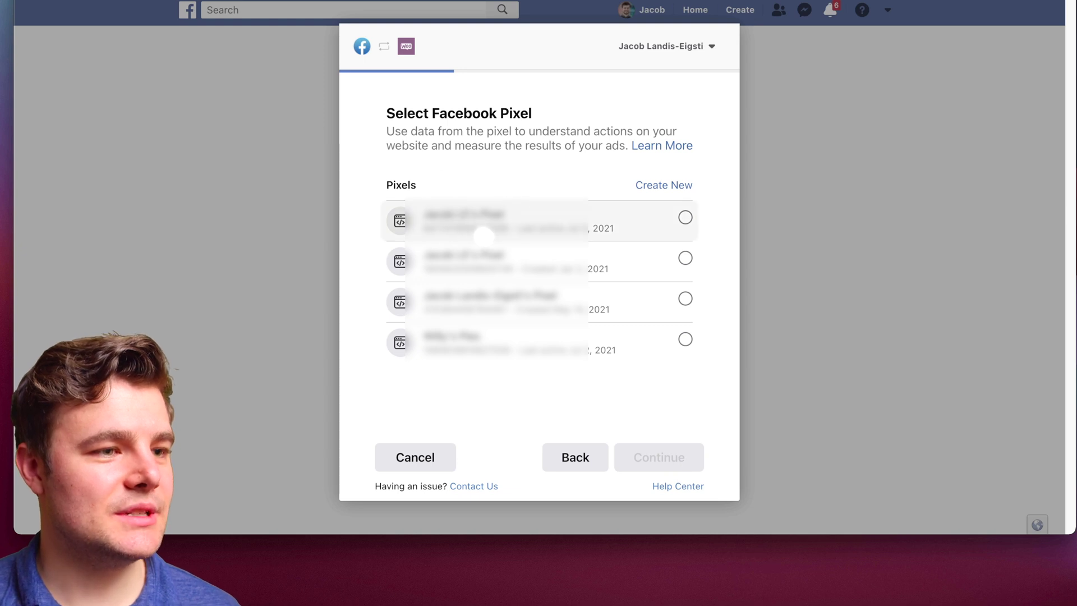
click(685, 218)
click(687, 457)
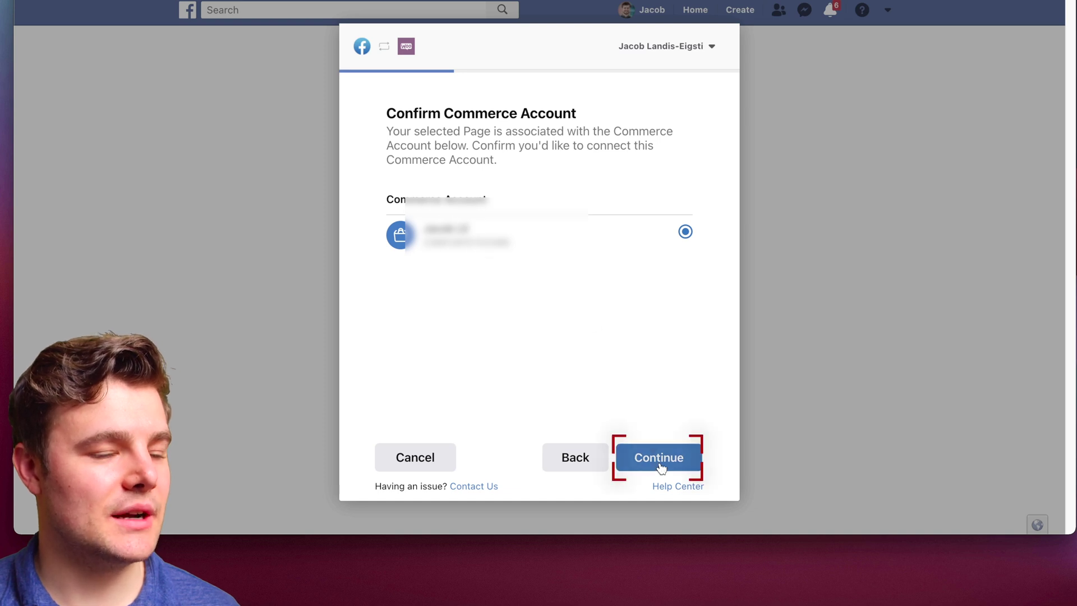
key(Return)
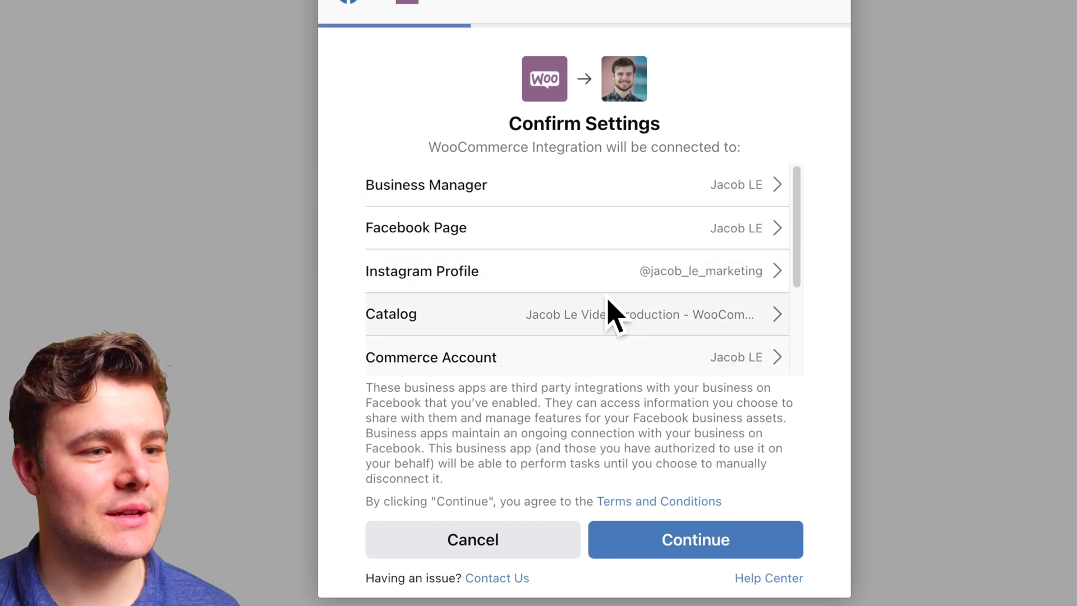
Step: Review the connection settings, including customer data matching options, and accept them
scroll(729, 311, down, 5)
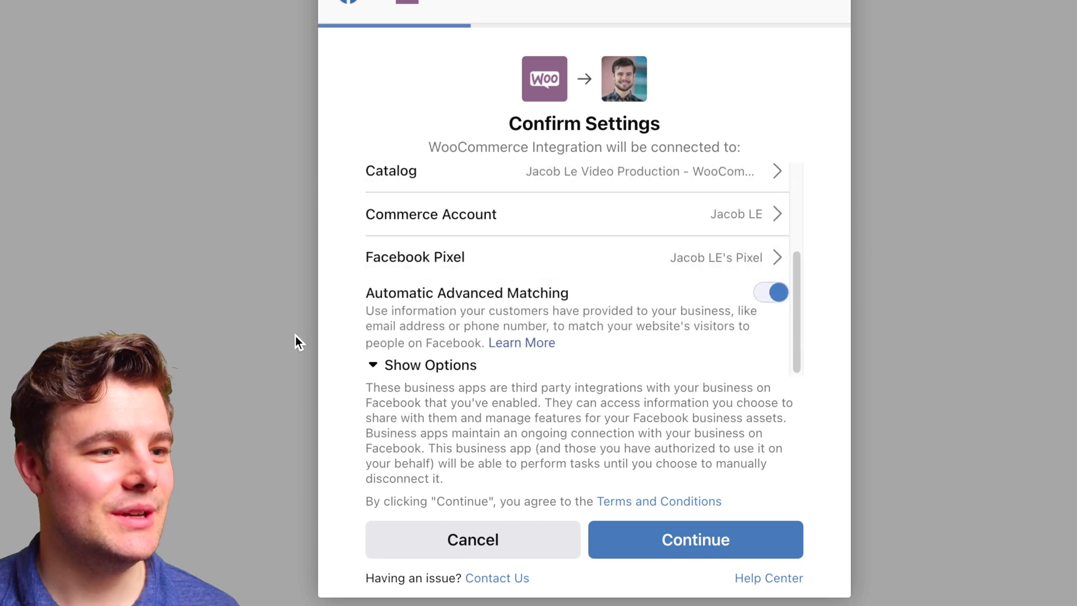
click(398, 365)
scroll(432, 348, down, 5)
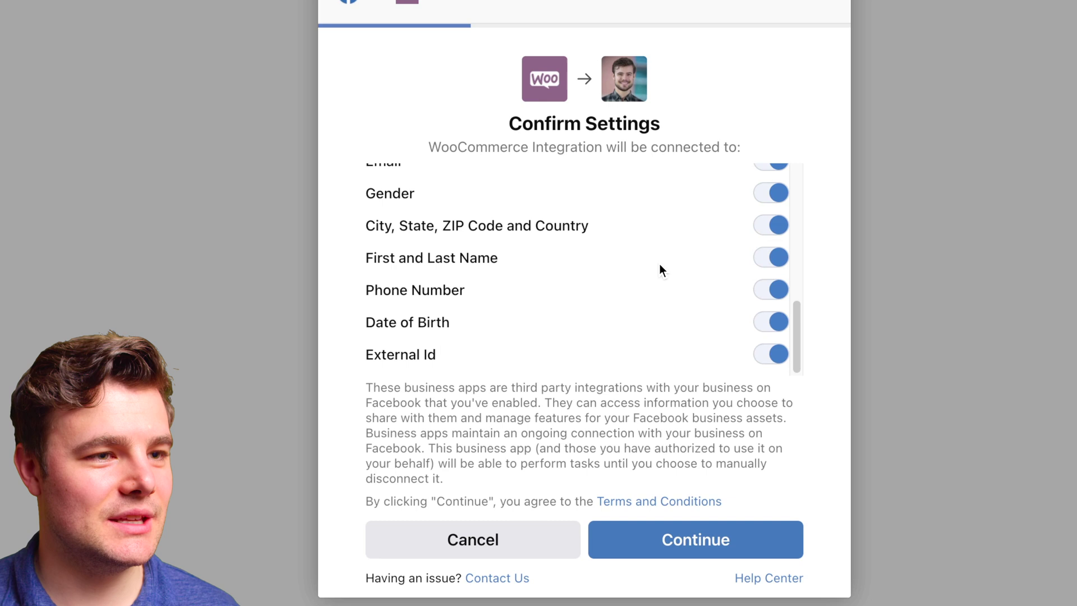
click(742, 538)
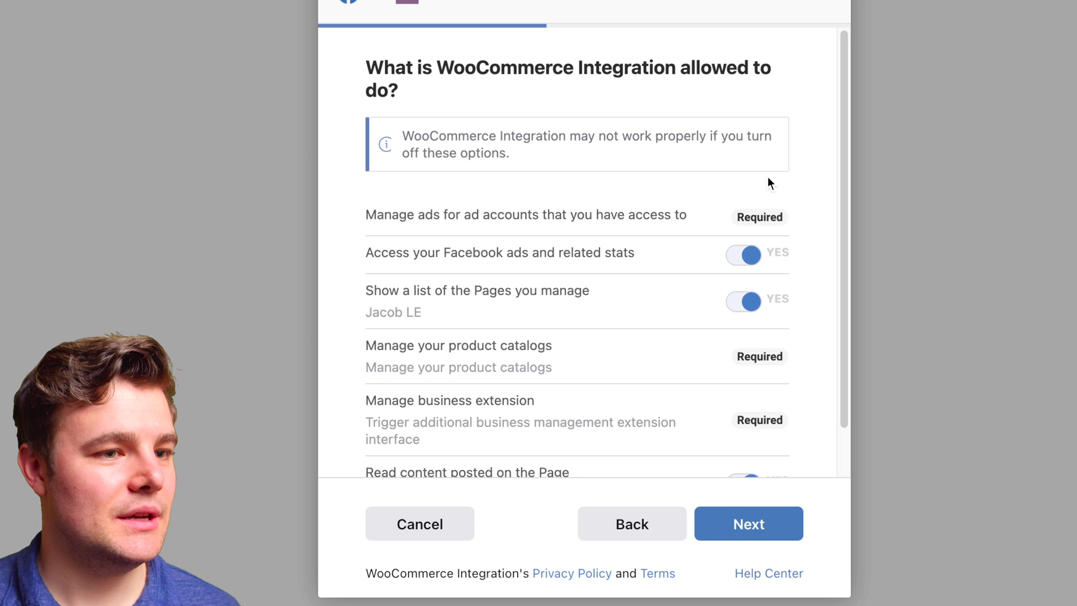
Step: Grant the requested permissions and approve the website domain for the integration
scroll(659, 304, down, 2)
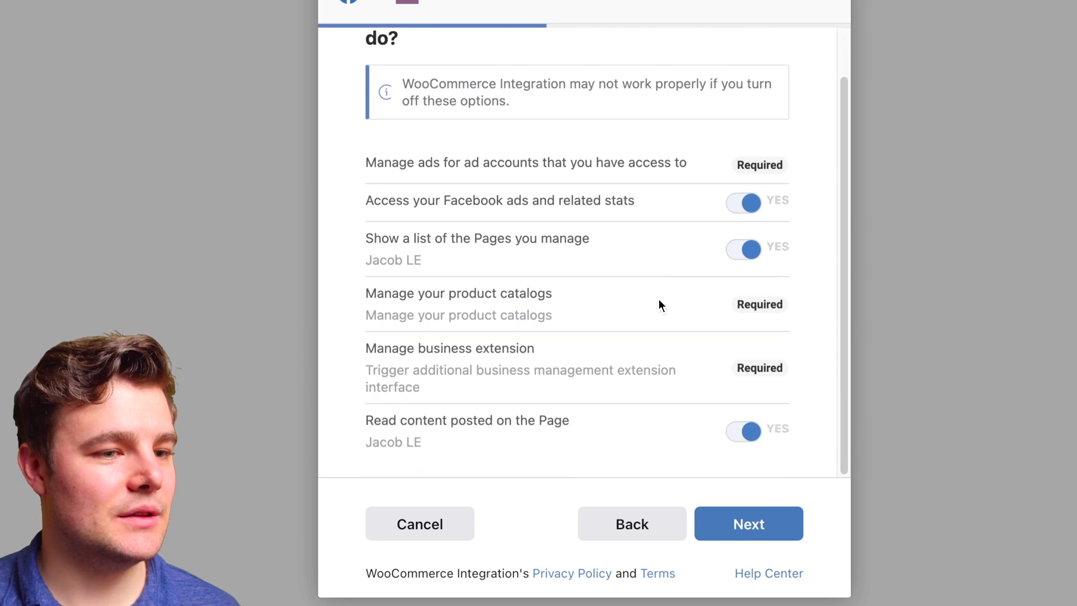
click(769, 538)
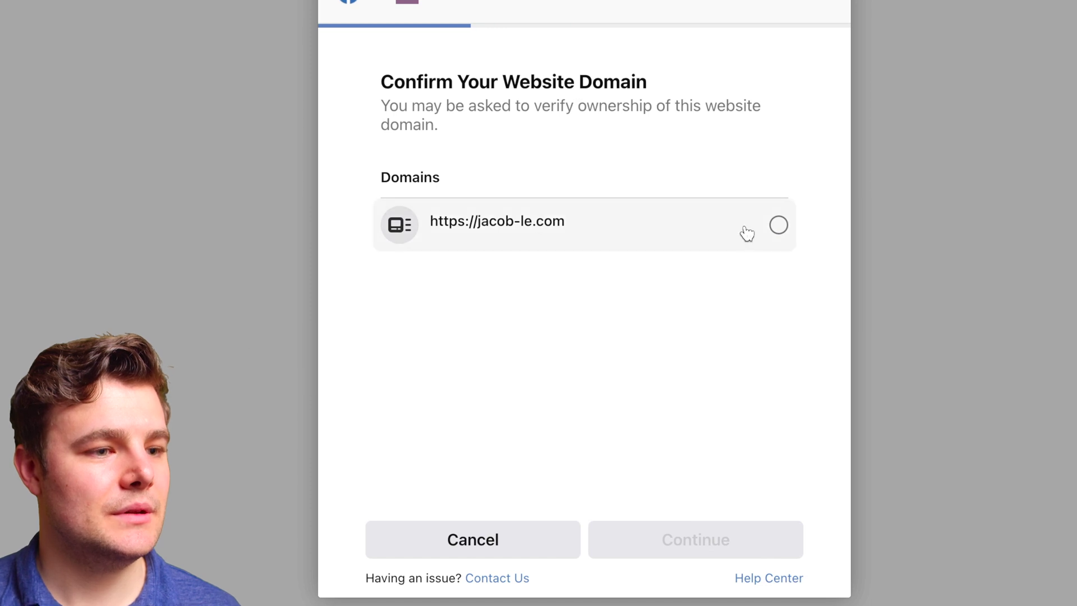
click(778, 225)
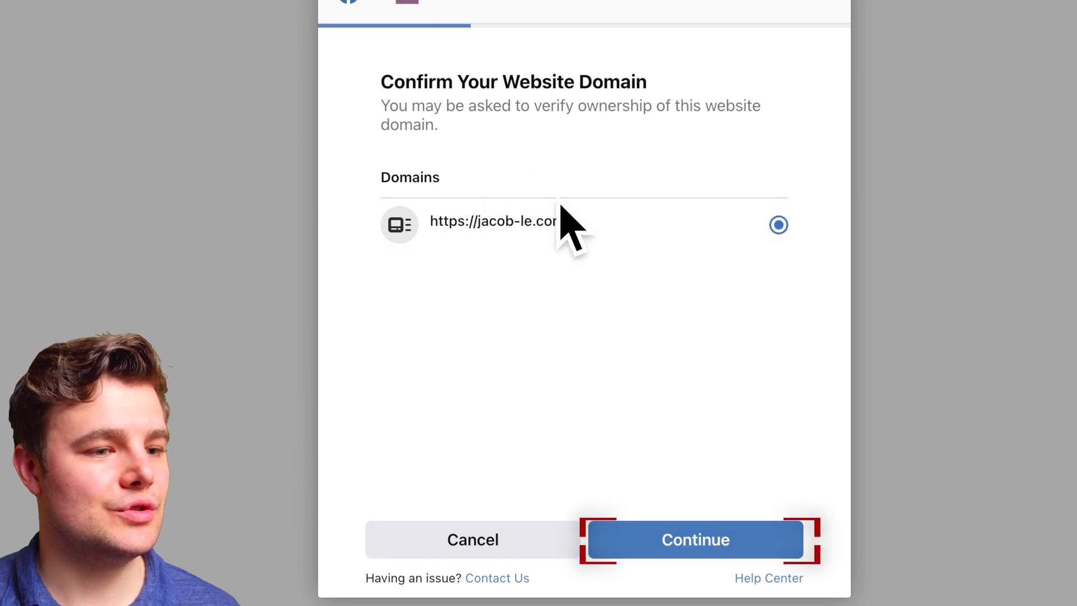
click(787, 547)
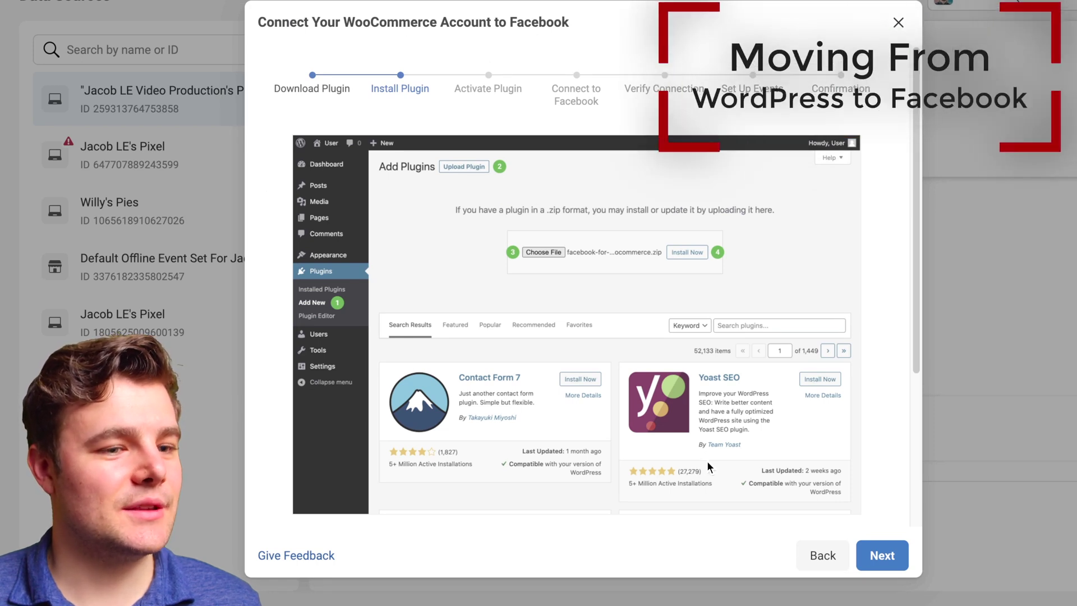
Step: Advance the WooCommerce guide past Install Plugin and Activate Plugin to Verify Connection
click(881, 556)
click(884, 558)
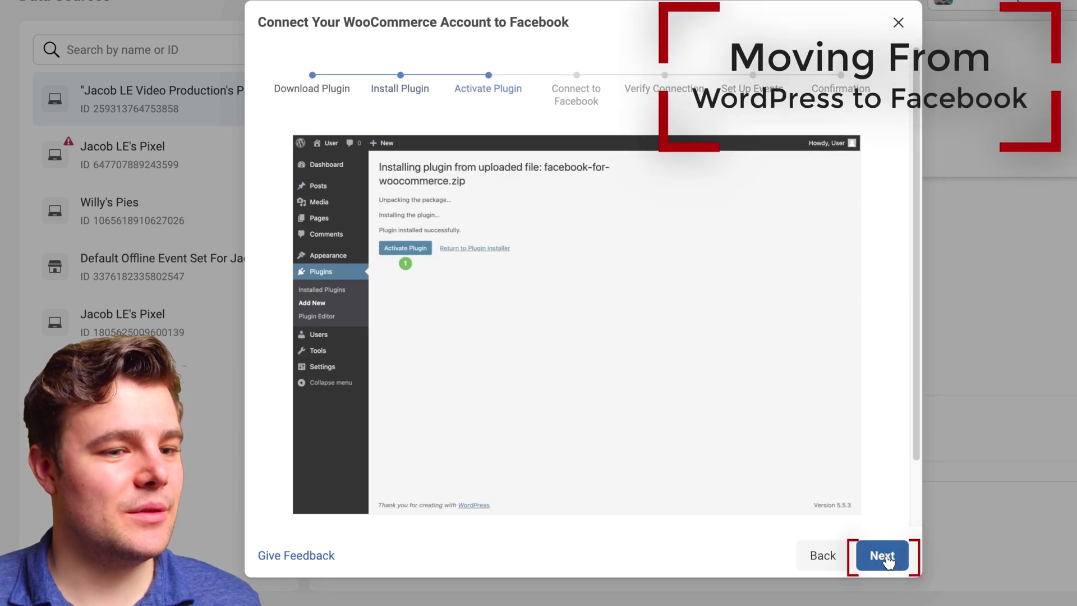
click(885, 557)
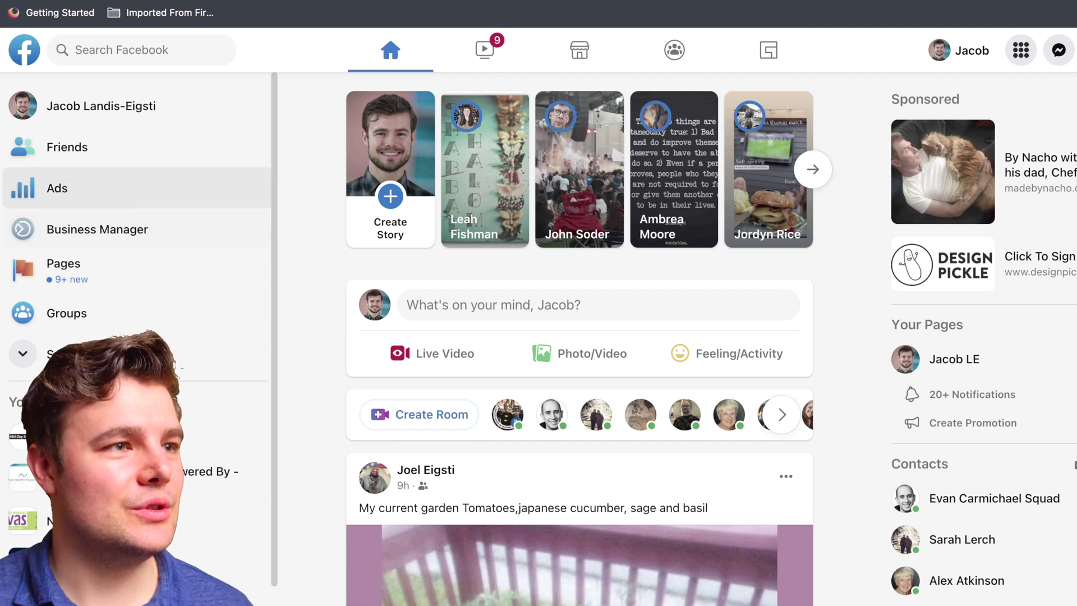
Step: Go to Business Settings > Data Sources > Pixels and open the Video Production pixel in Events Manager
click(97, 229)
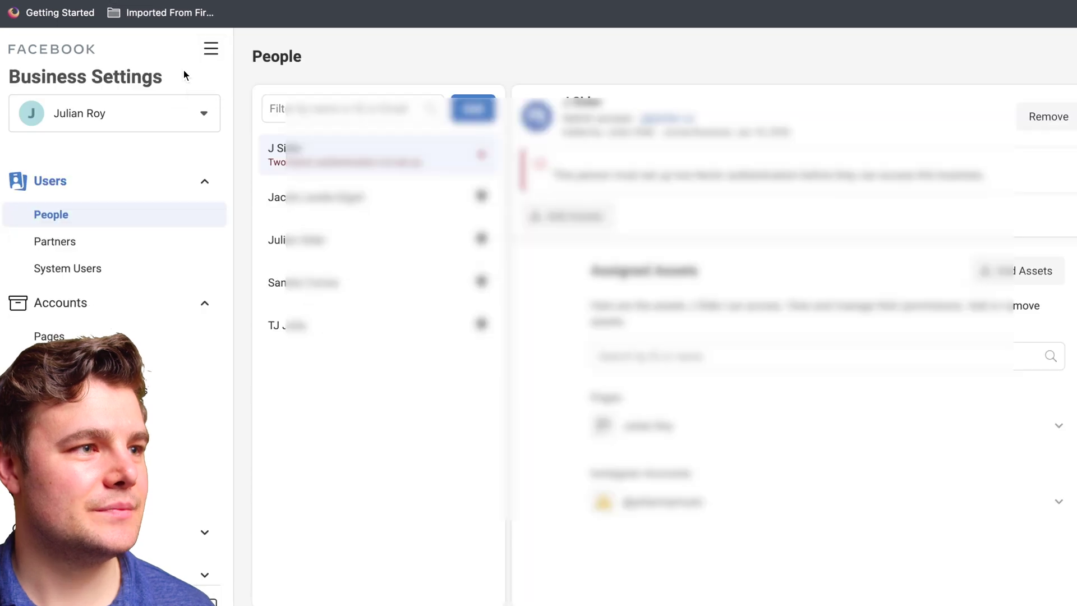
click(208, 50)
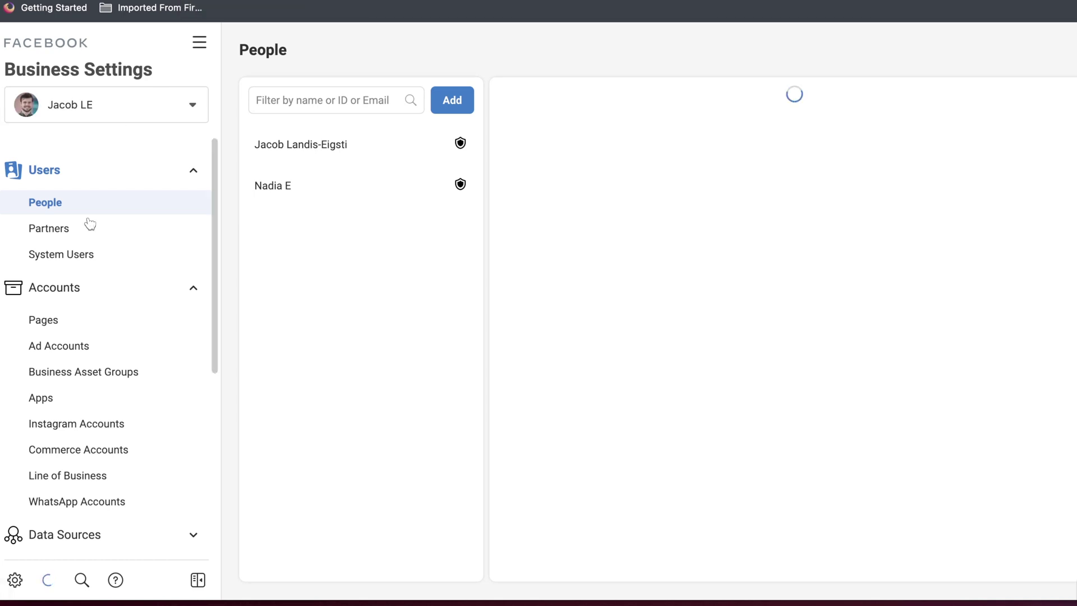
scroll(89, 221, down, 5)
click(79, 216)
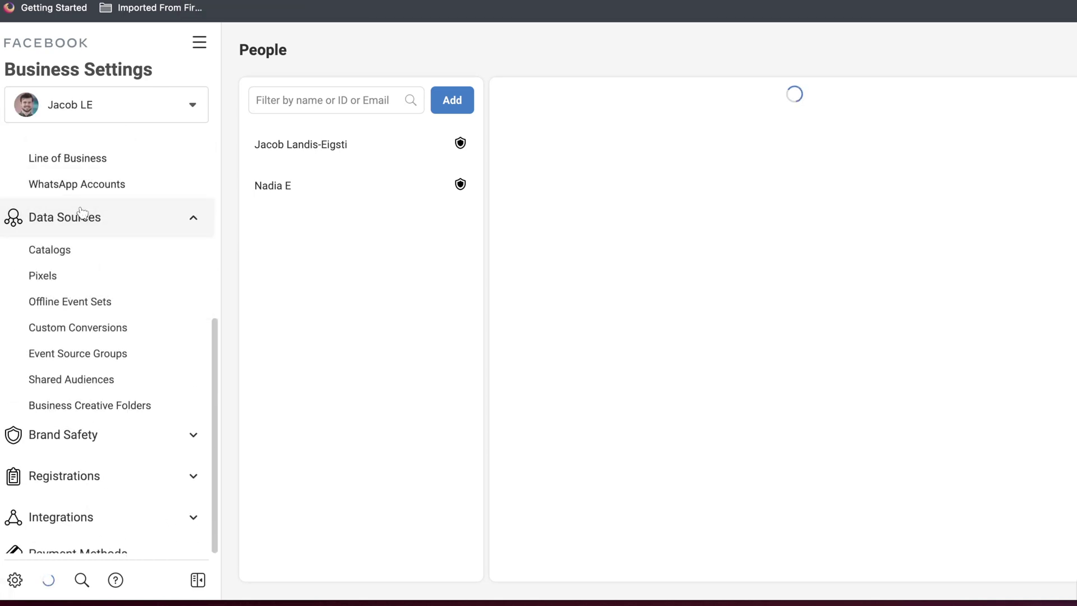
click(61, 274)
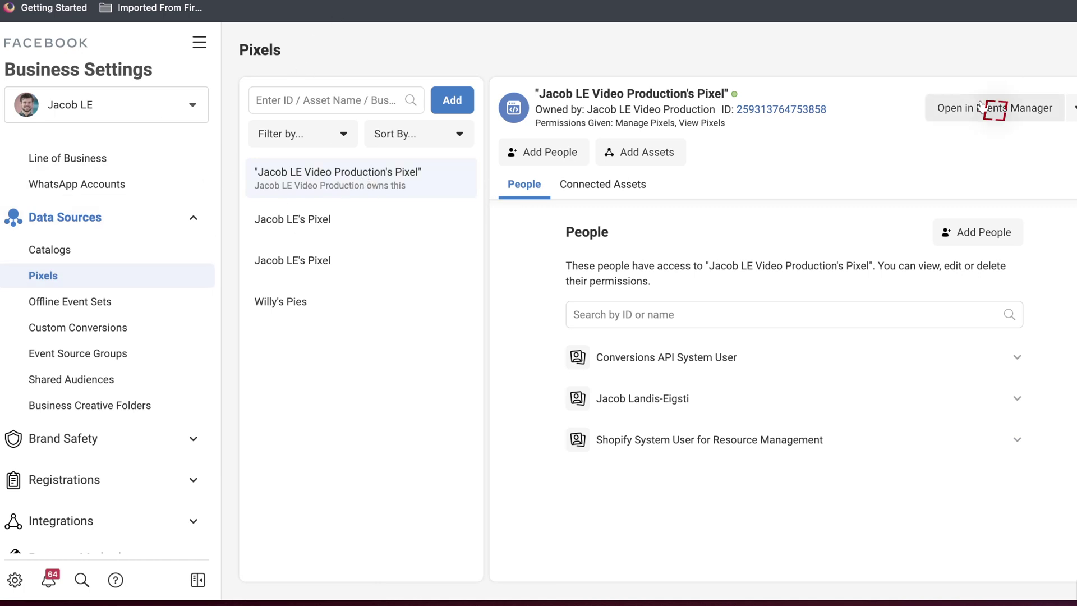
click(1023, 108)
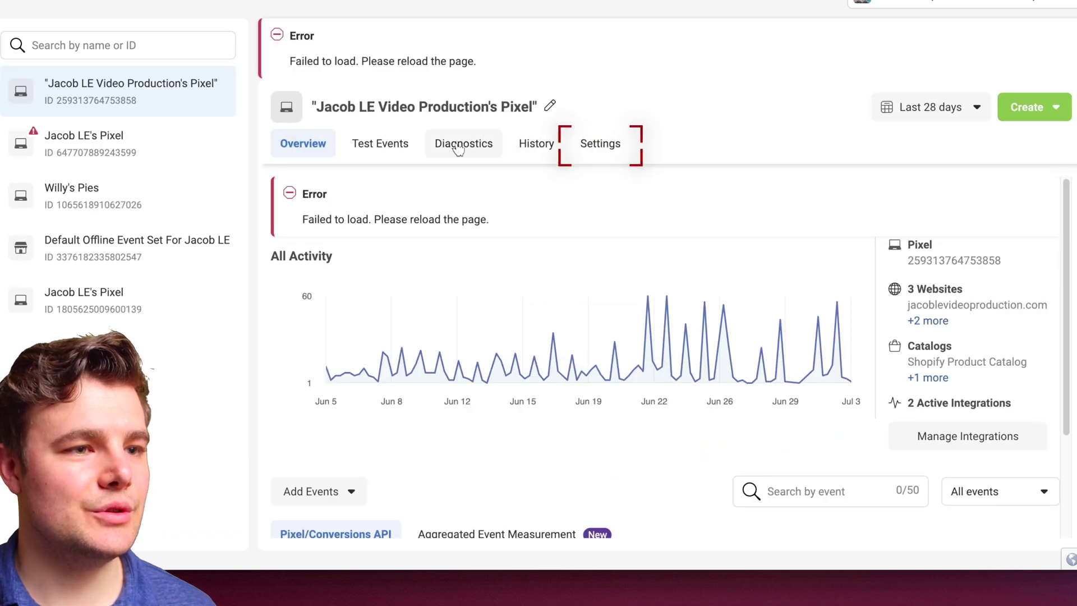
Step: Generate a Conversions API access token in the pixel's settings and copy it
click(600, 147)
scroll(610, 268, down, 10)
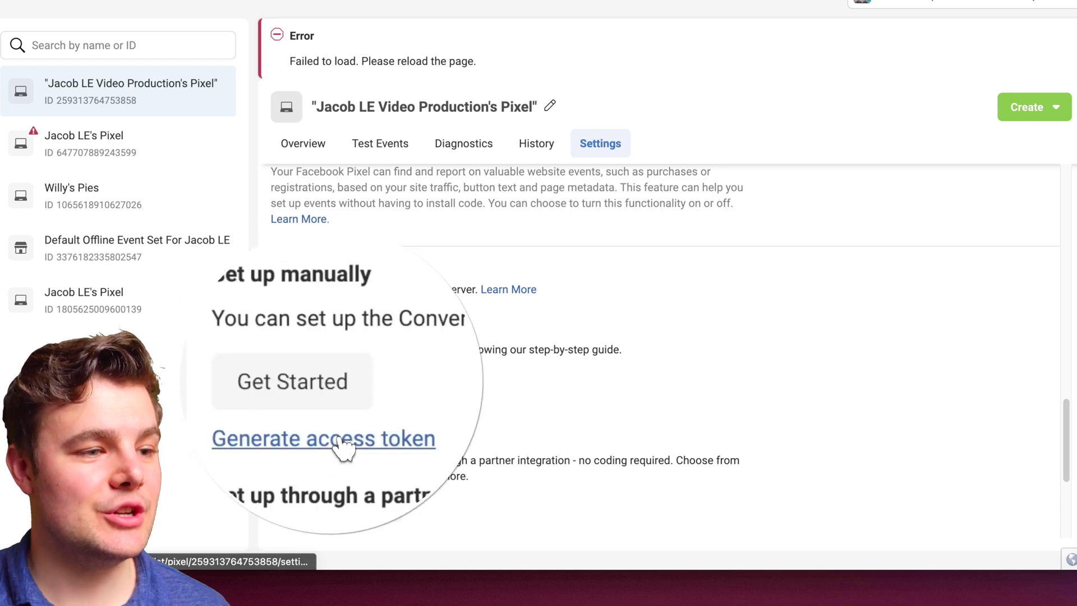
click(335, 411)
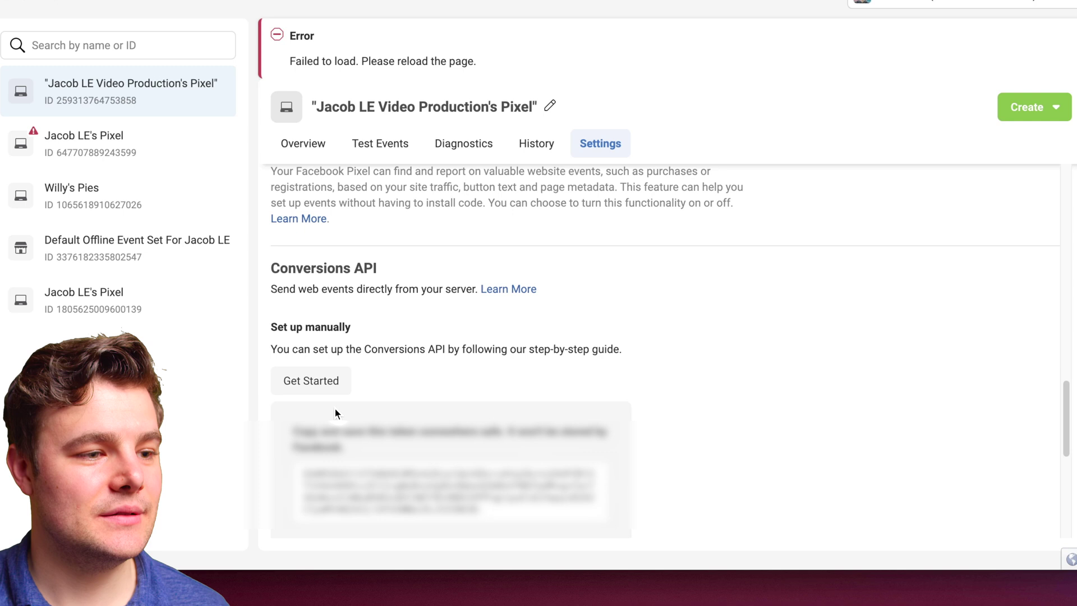
click(522, 492)
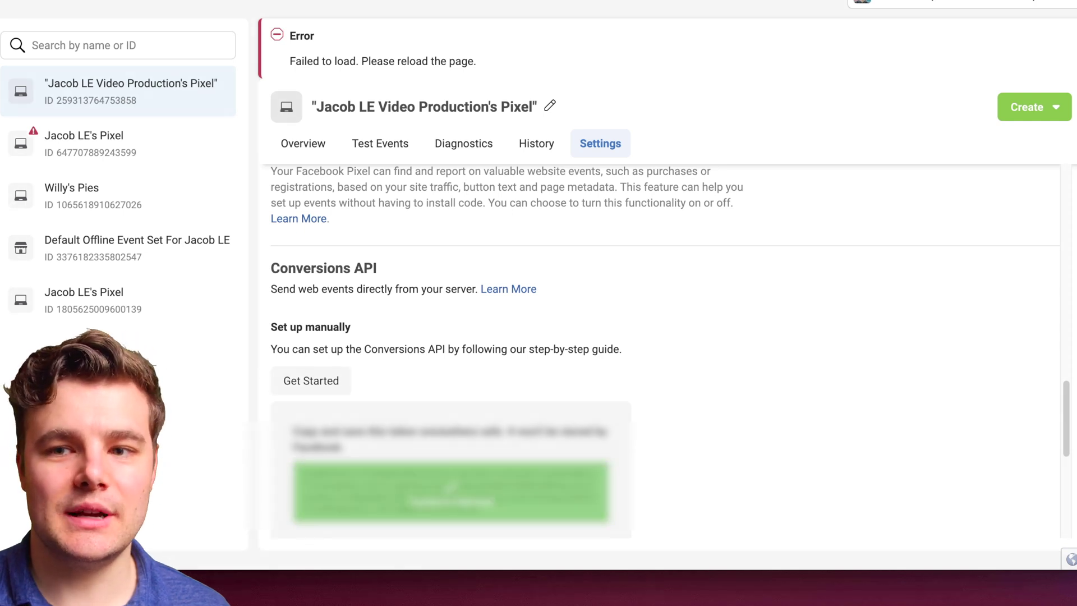
Step: Paste the access token into a new blank TextEdit note, then return to the pixel settings
key(super+n)
drag(654, 250, 651, 106)
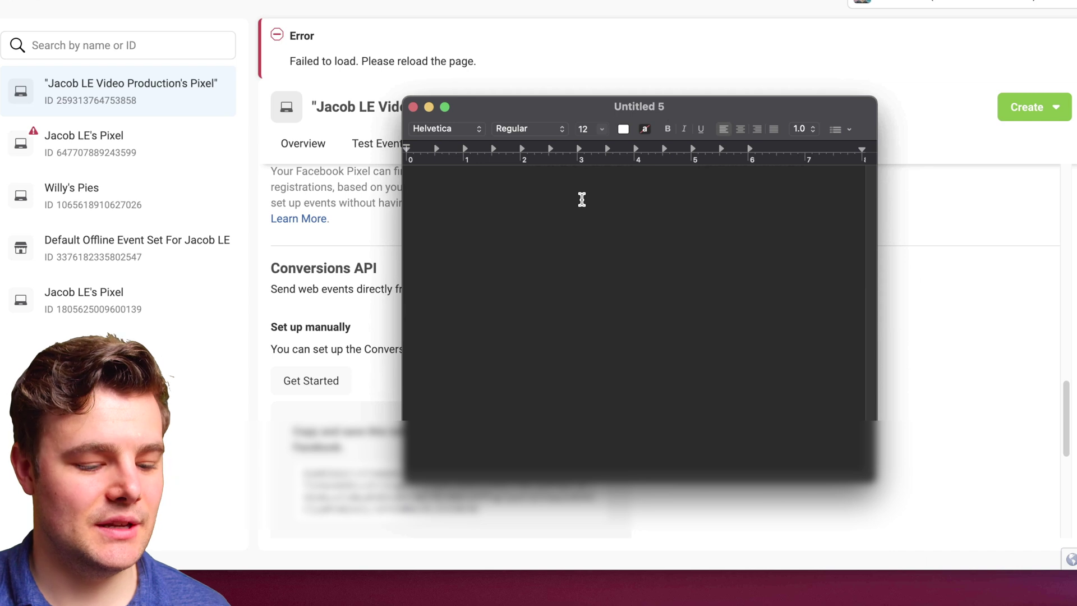
key(super+v)
key(super+Tab)
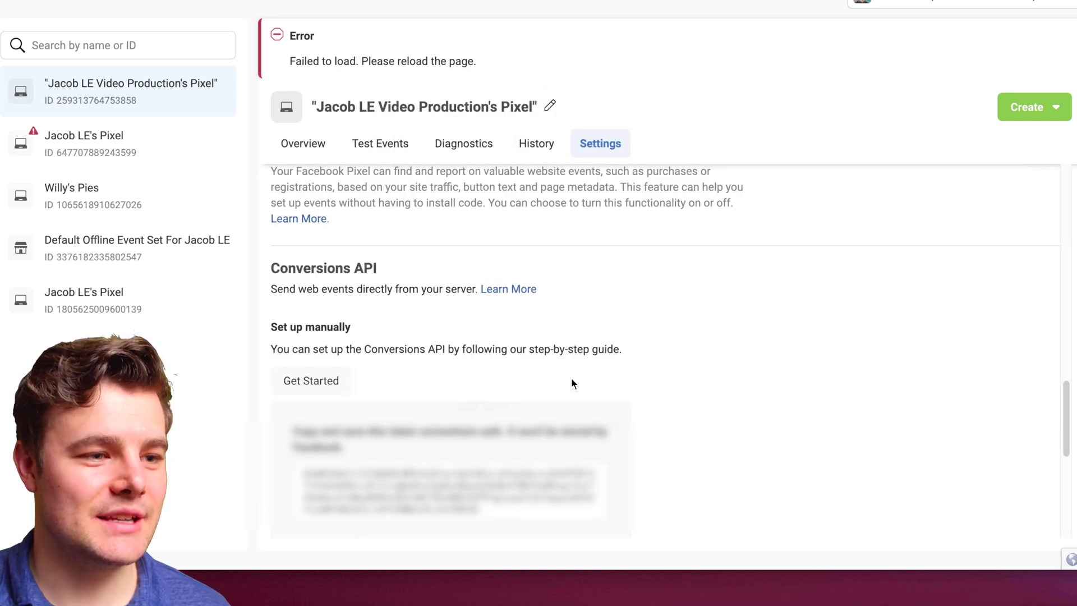
scroll(561, 379, down, 1)
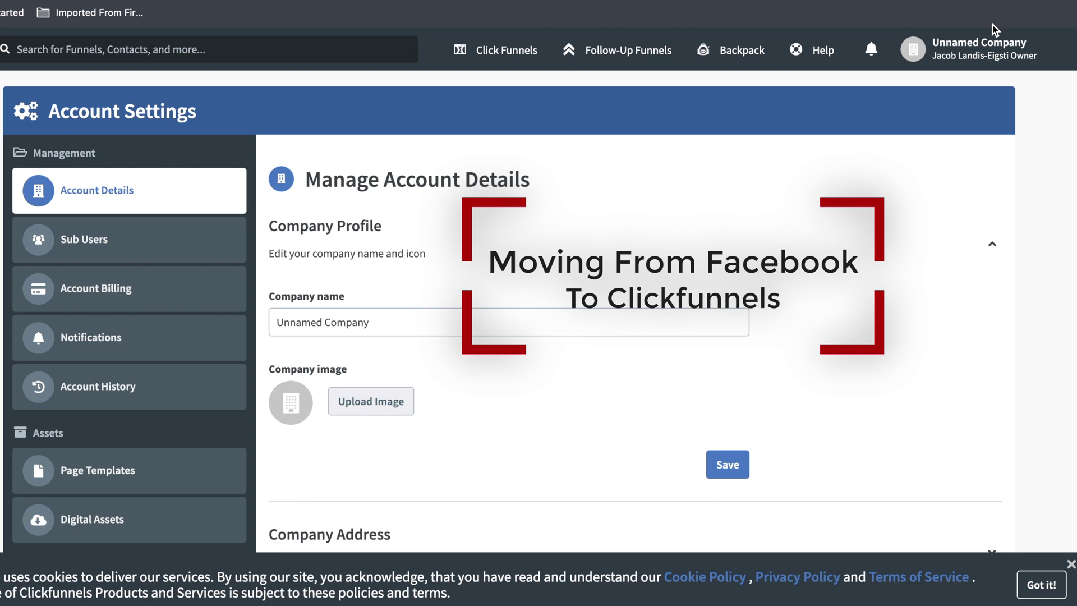
Step: Open Account Settings and check the domain settings before returning
click(965, 49)
click(958, 95)
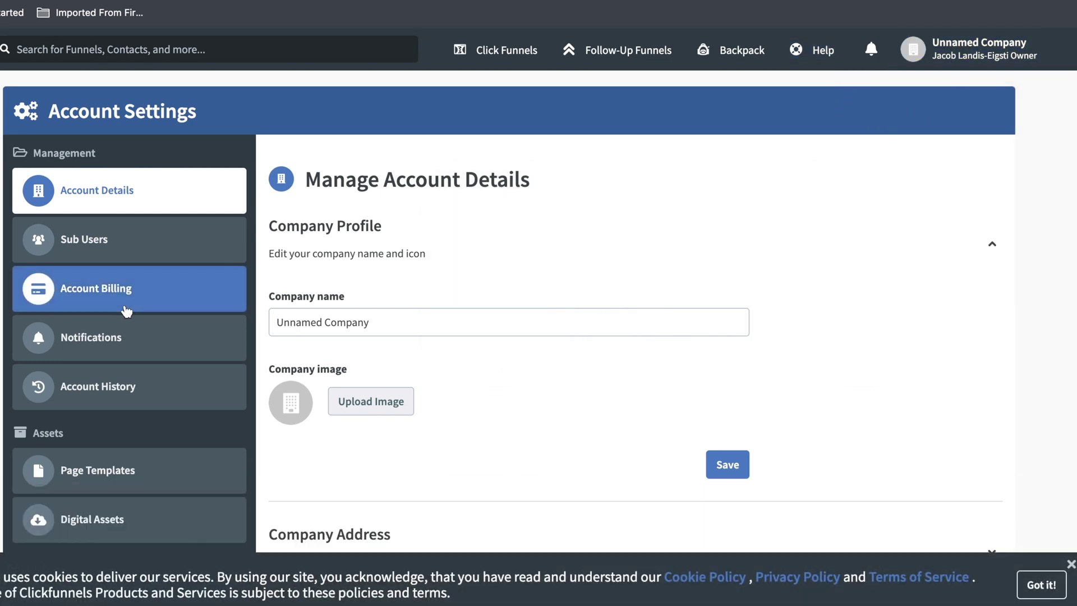
scroll(127, 311, down, 5)
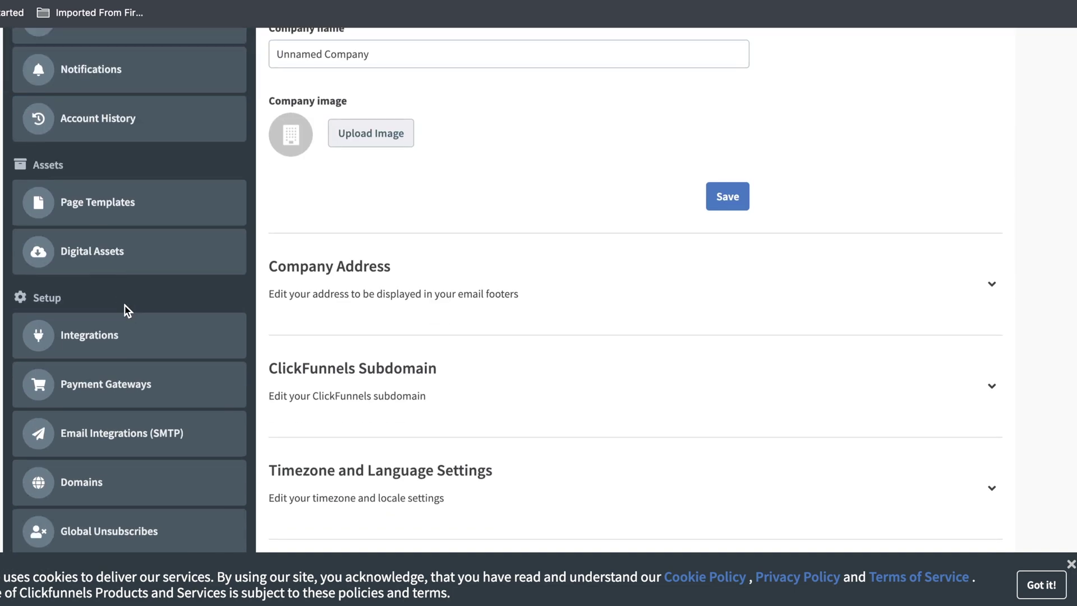
scroll(125, 308, down, 4)
click(99, 276)
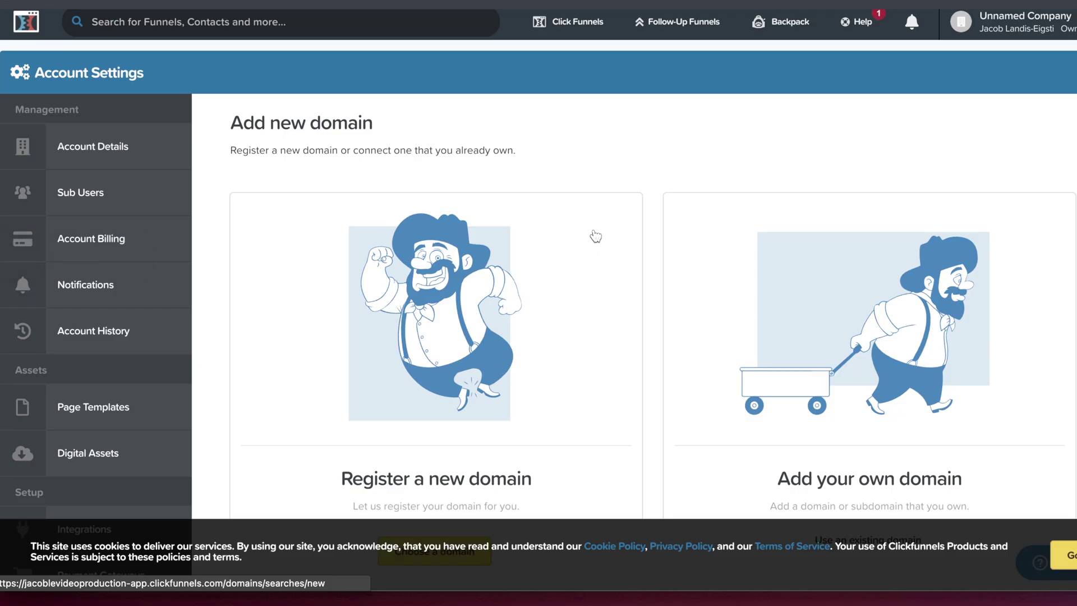
scroll(538, 255, down, 3)
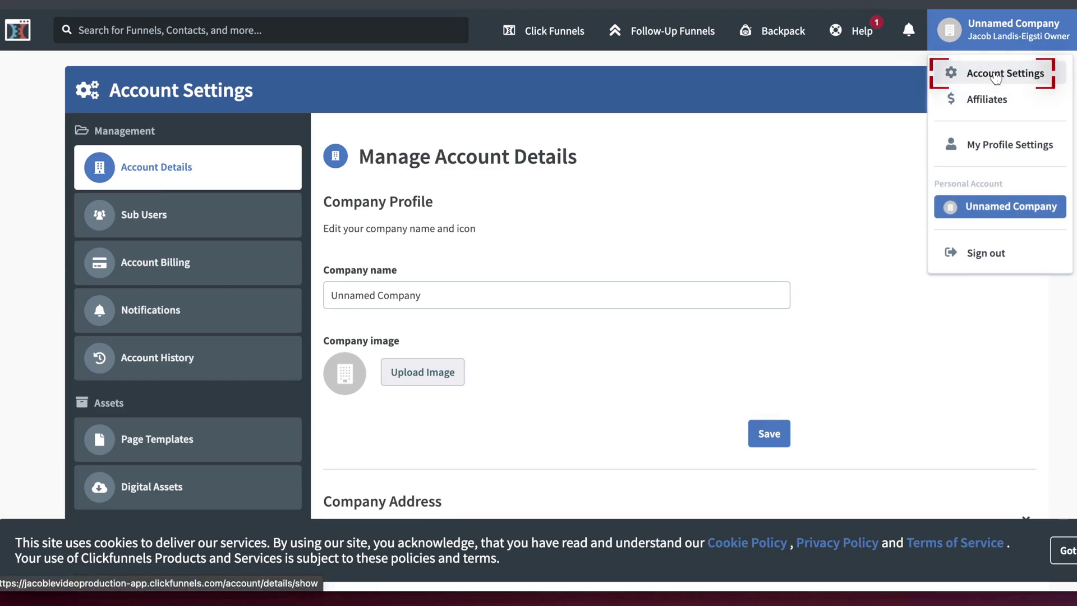
click(996, 77)
Step: Open the Integrations list and start adding a new integration
scroll(149, 260, down, 2)
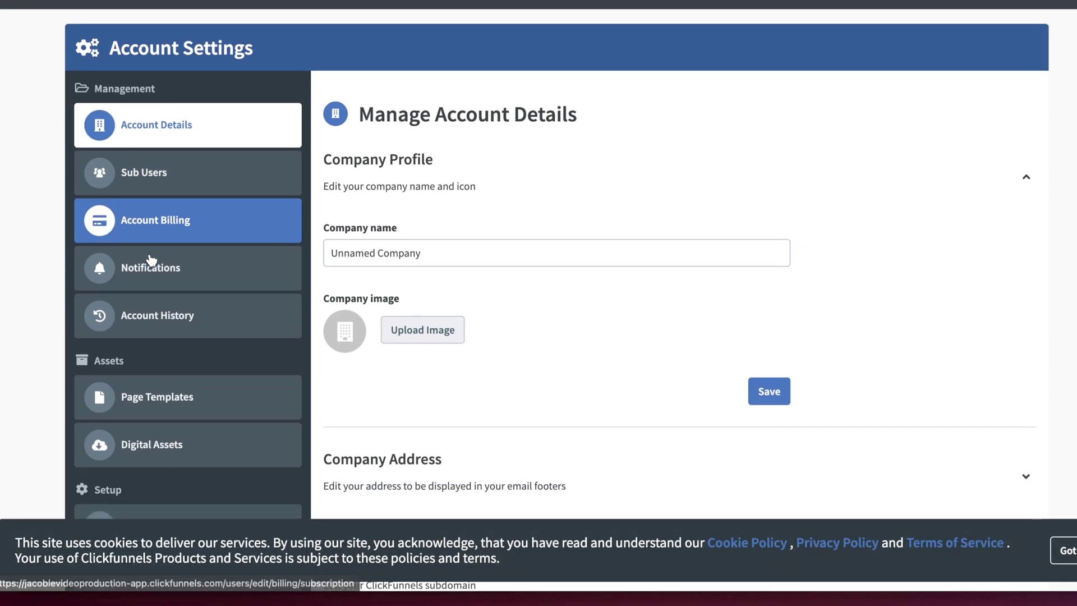
scroll(150, 260, down, 5)
click(162, 229)
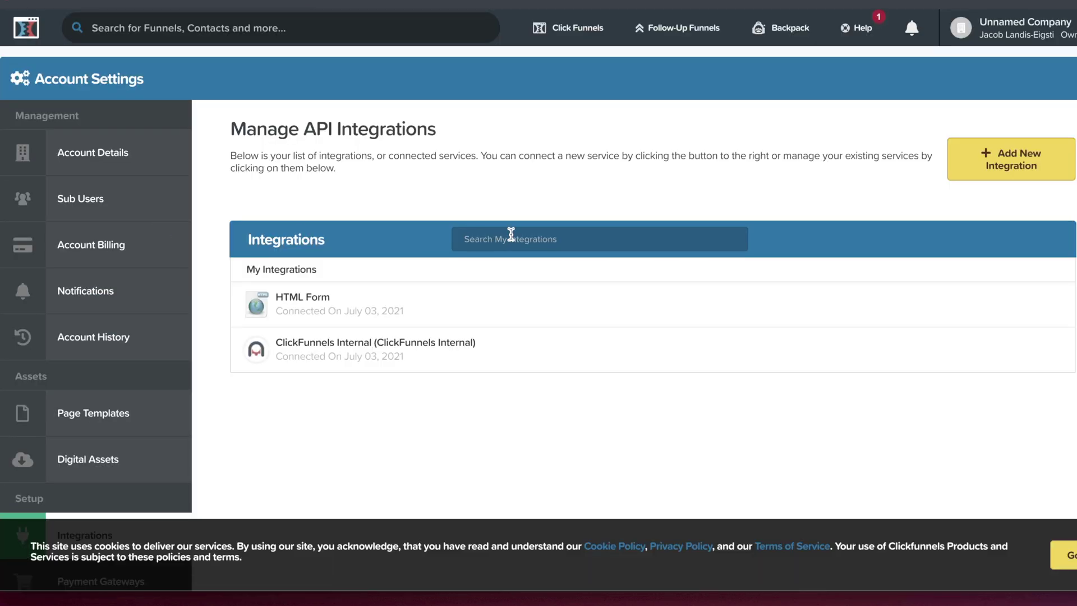
click(1008, 176)
scroll(945, 239, down, 5)
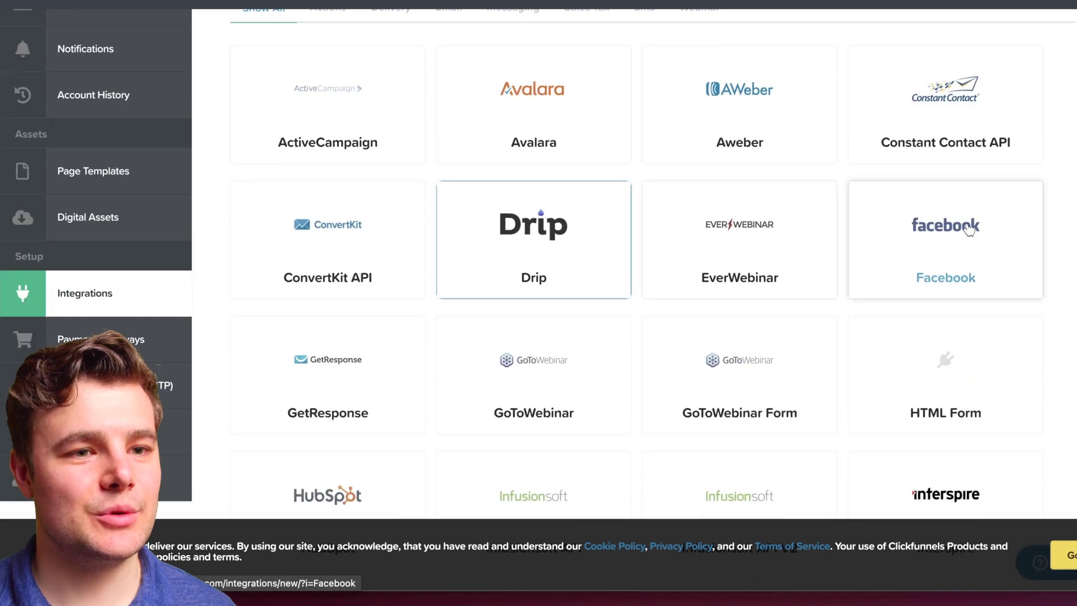
Step: Create a Facebook integration nicknamed 'FB' and authorize it on Facebook to manage ad accounts
click(974, 233)
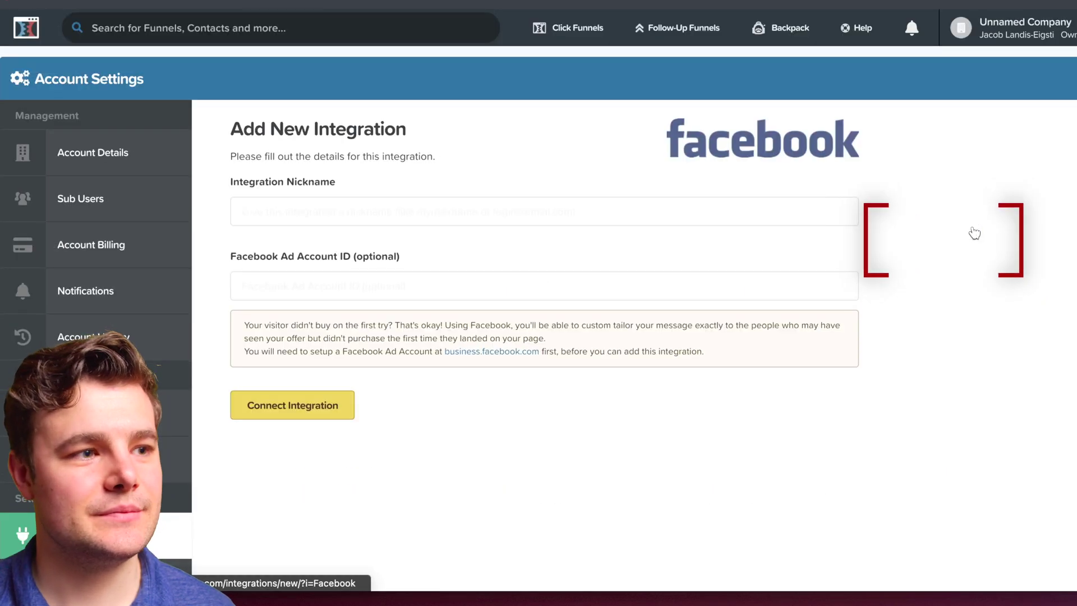
click(400, 209)
text(FB)
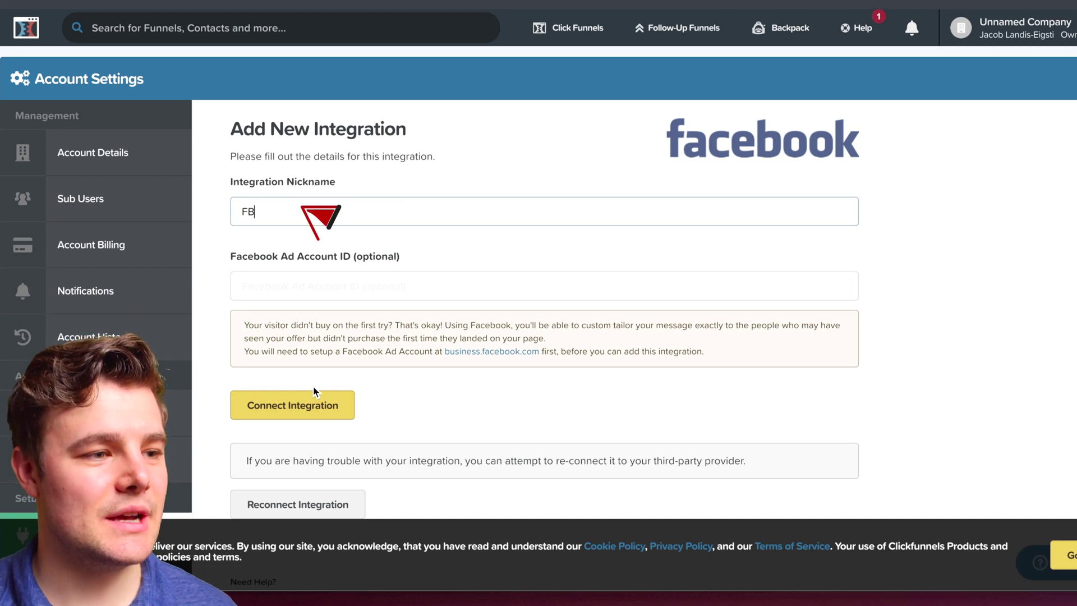
click(294, 409)
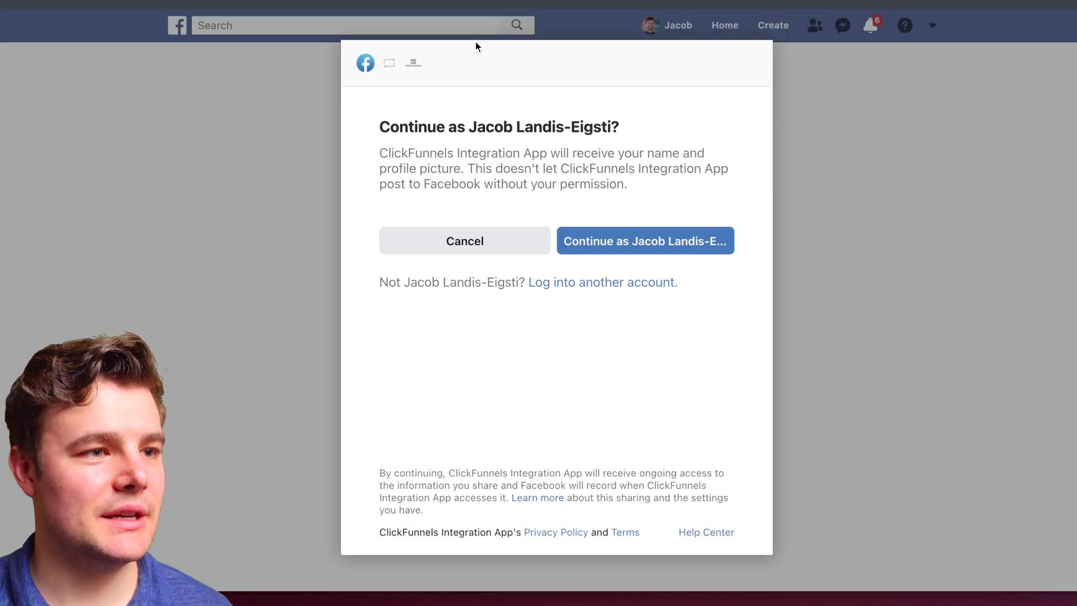
click(630, 240)
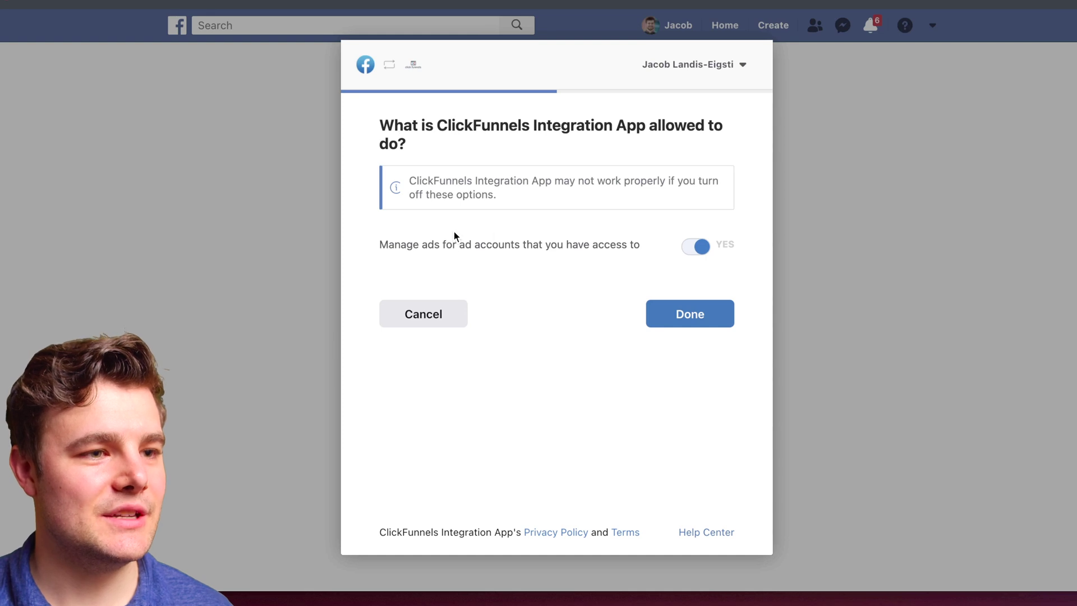
click(719, 327)
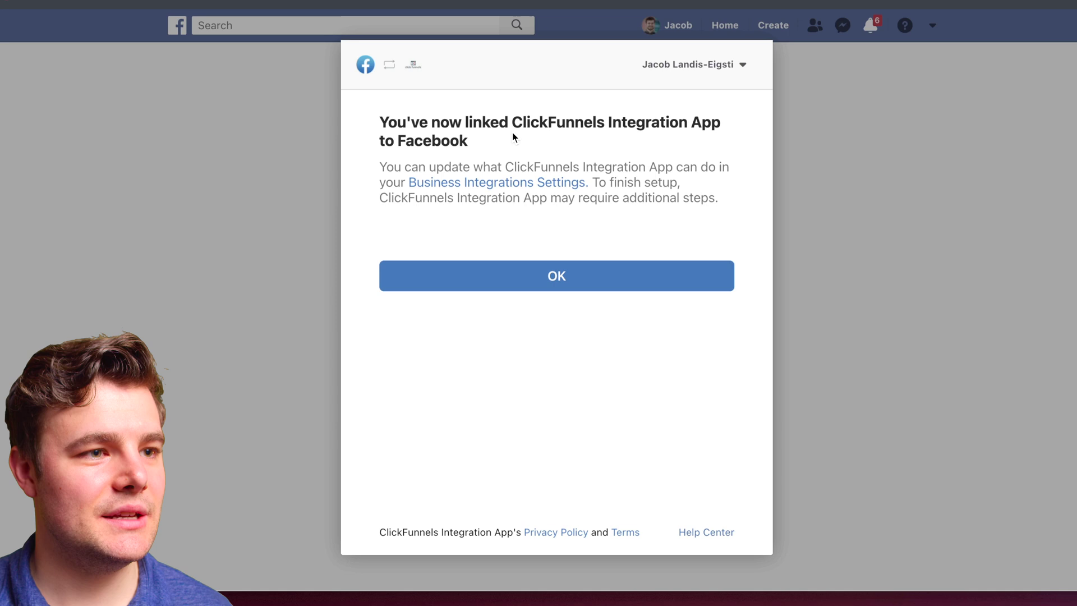
click(592, 281)
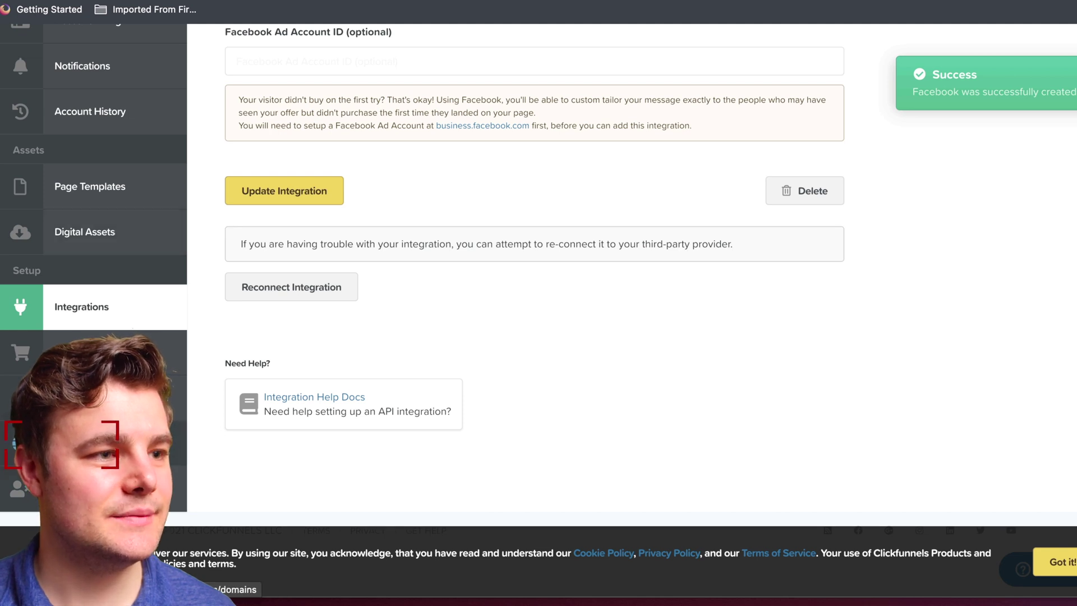
Step: Edit the denverintegratedmarketingsolutions.com domain and expand its Facebook Conversion Pixel settings
click(62, 444)
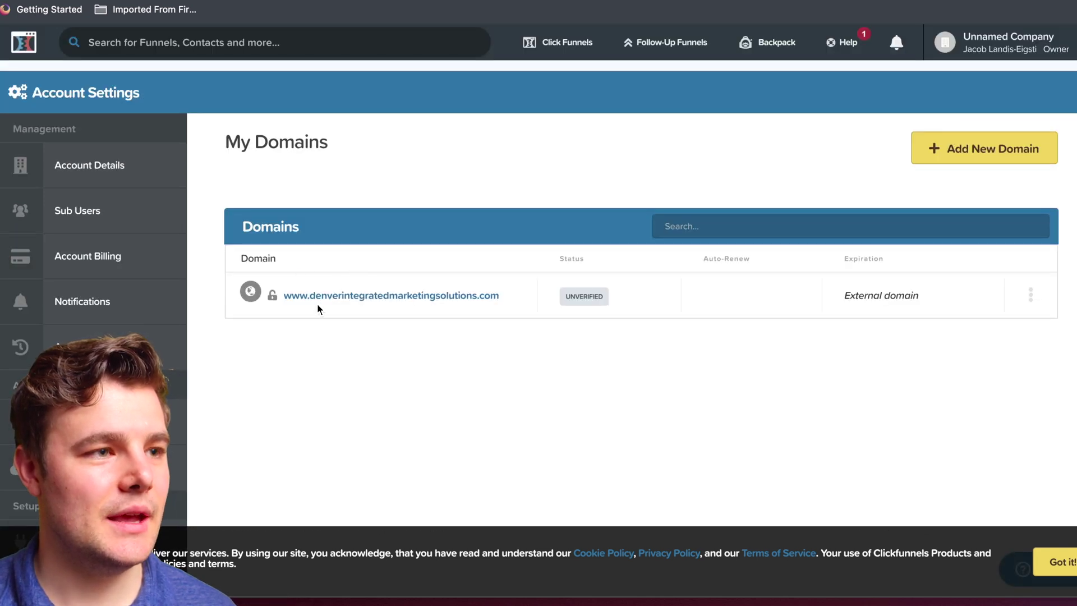
click(1030, 294)
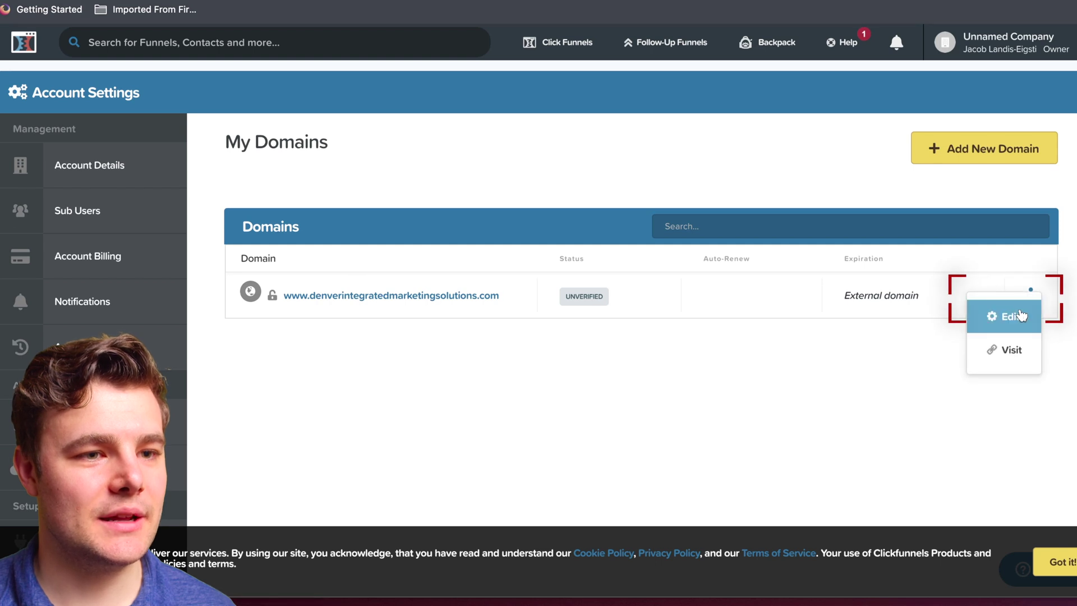
click(1019, 315)
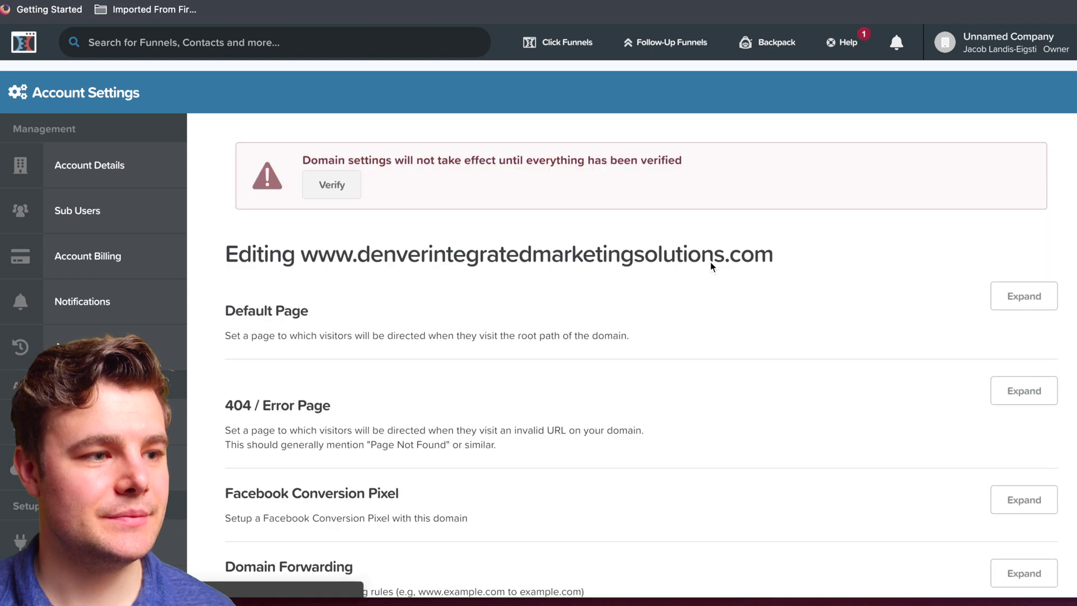
scroll(474, 306, down, 3)
scroll(474, 305, down, 2)
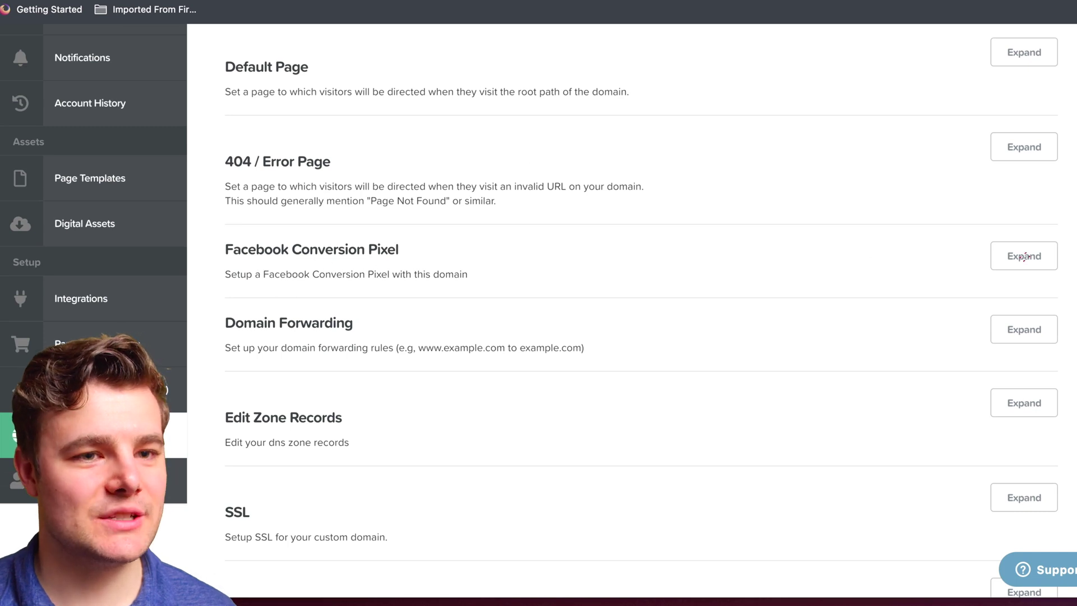
click(1039, 263)
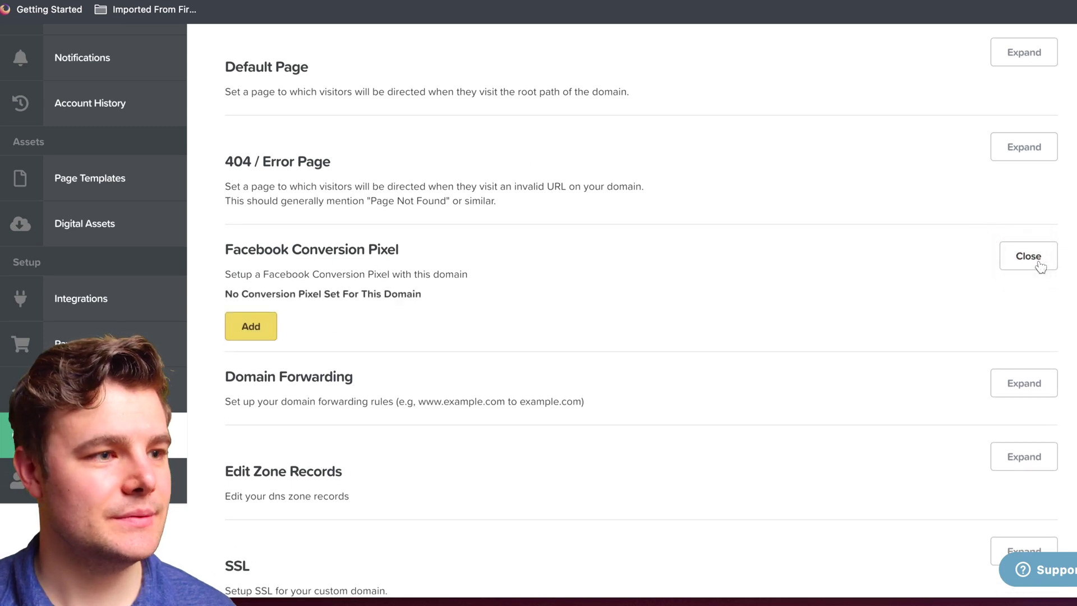
Step: Add a conversion pixel with integration FB, the Video Production pixel and the pasted access token, then save
click(264, 323)
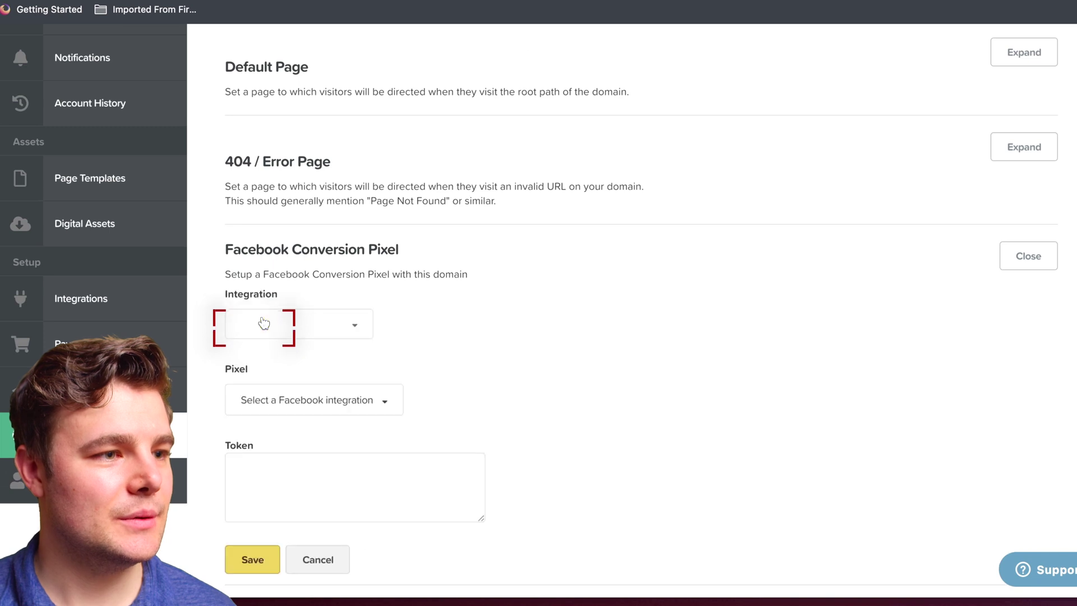
click(287, 332)
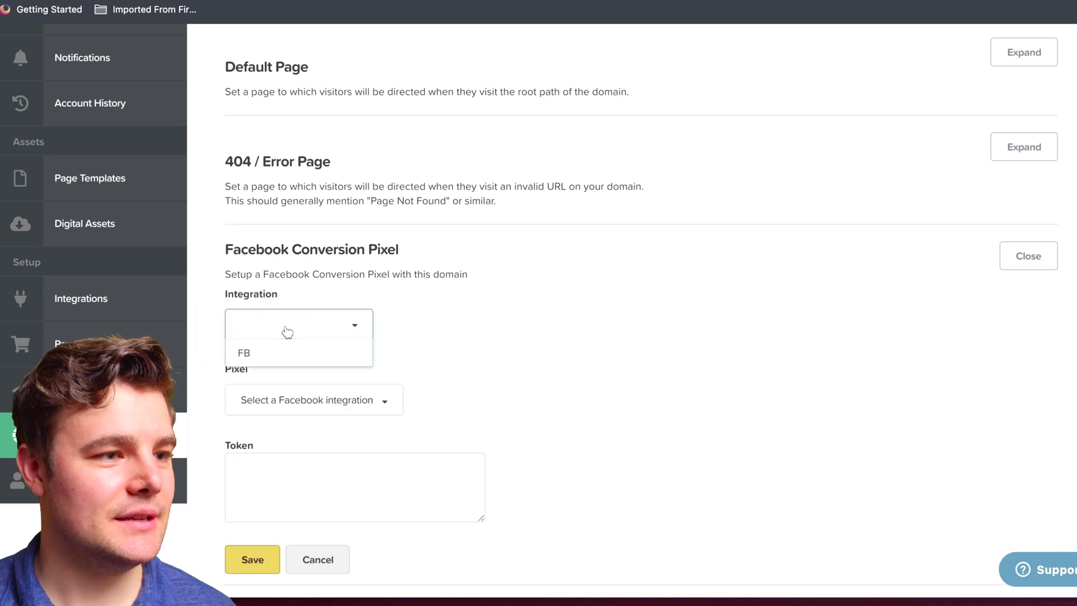
click(270, 354)
click(288, 403)
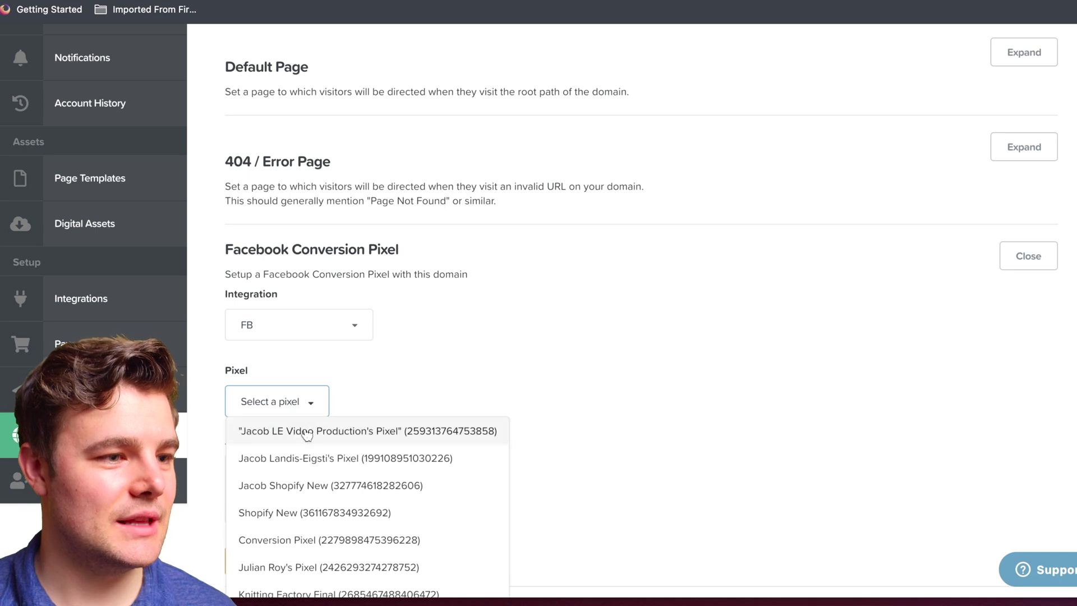
click(307, 432)
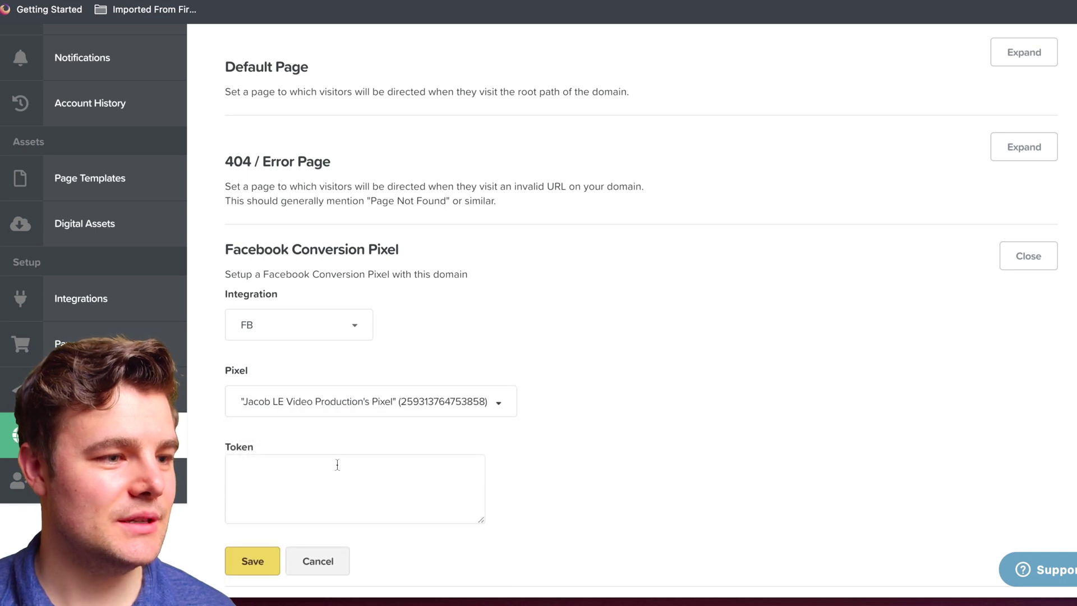
click(337, 465)
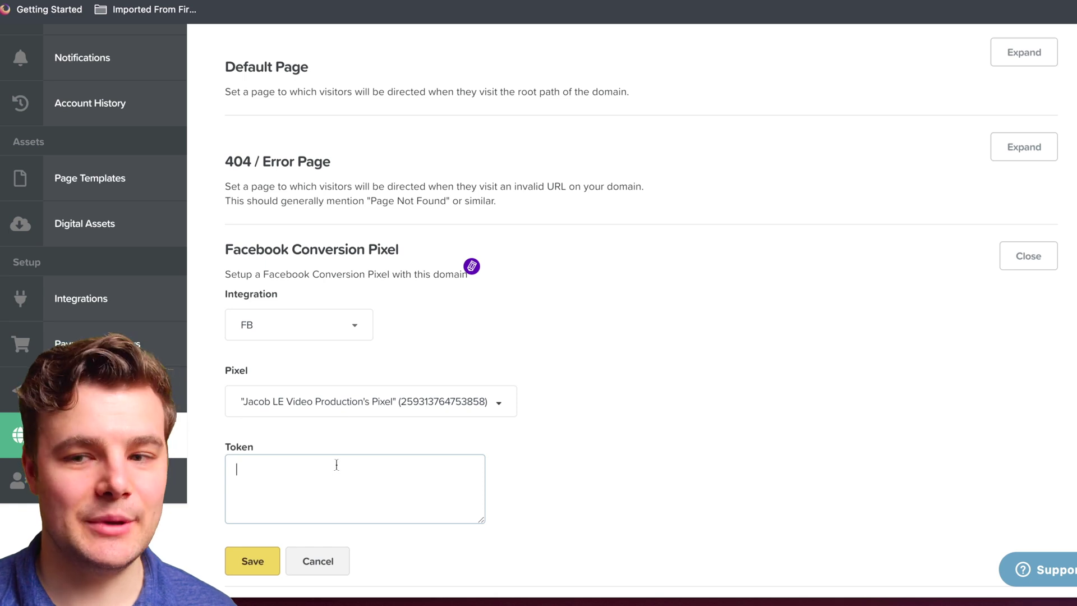
key(super+v)
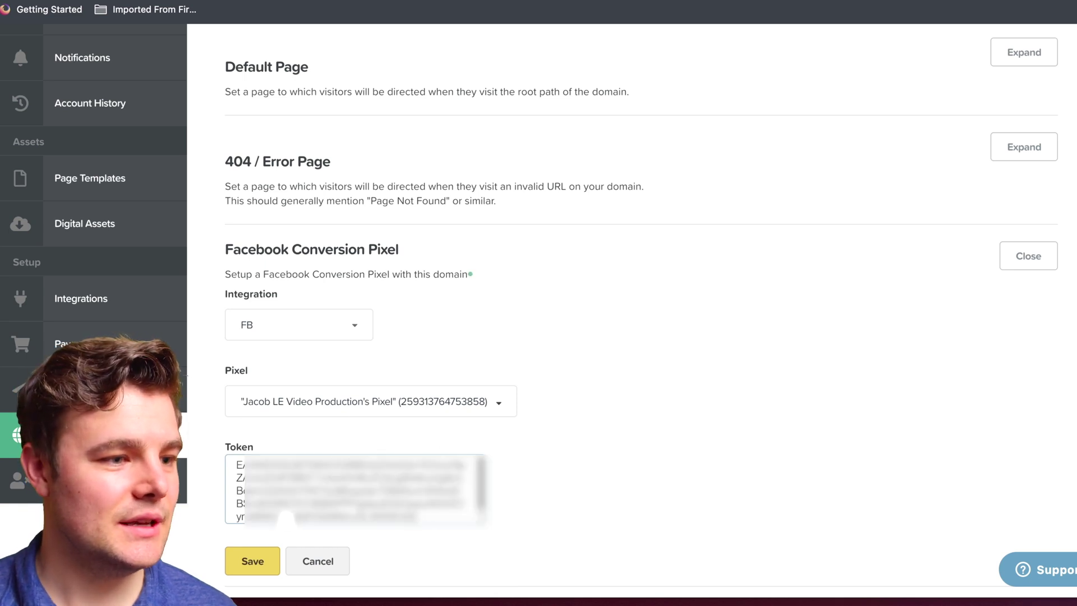
click(260, 559)
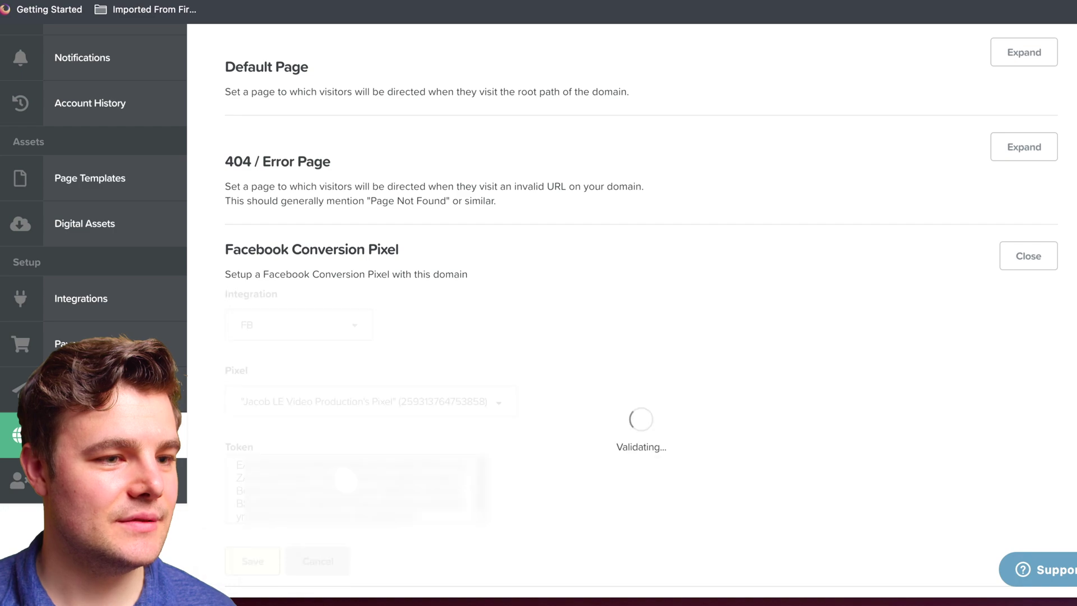